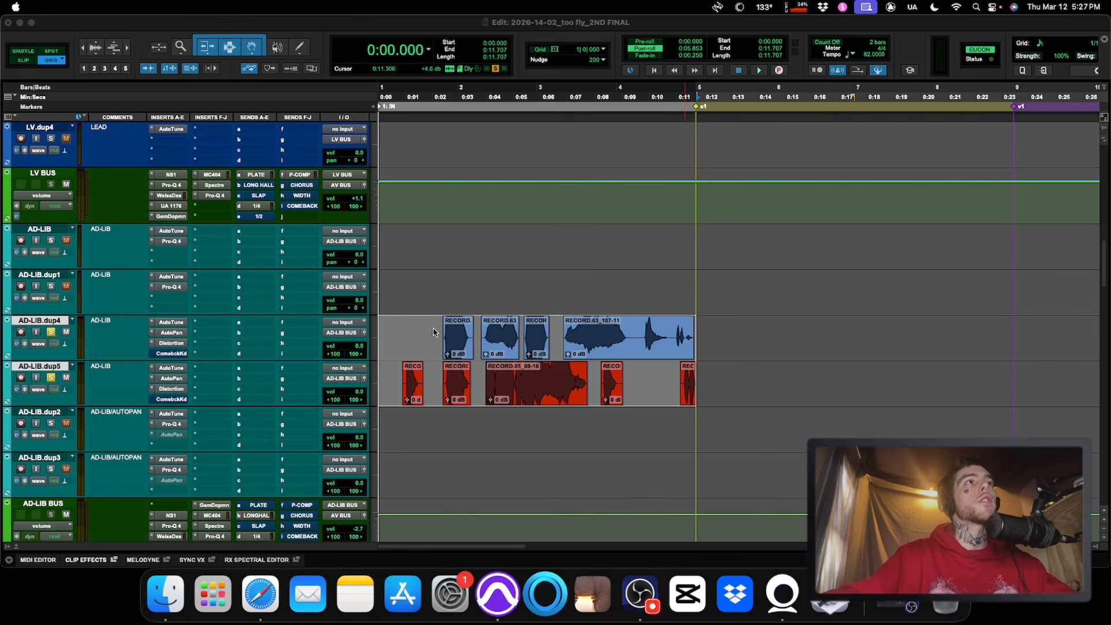
Play the intro ad-libs on the soloed AD-LIB.dup4 and AD-LIB.dup5 tracks with their effects bypassed.
click(300, 333)
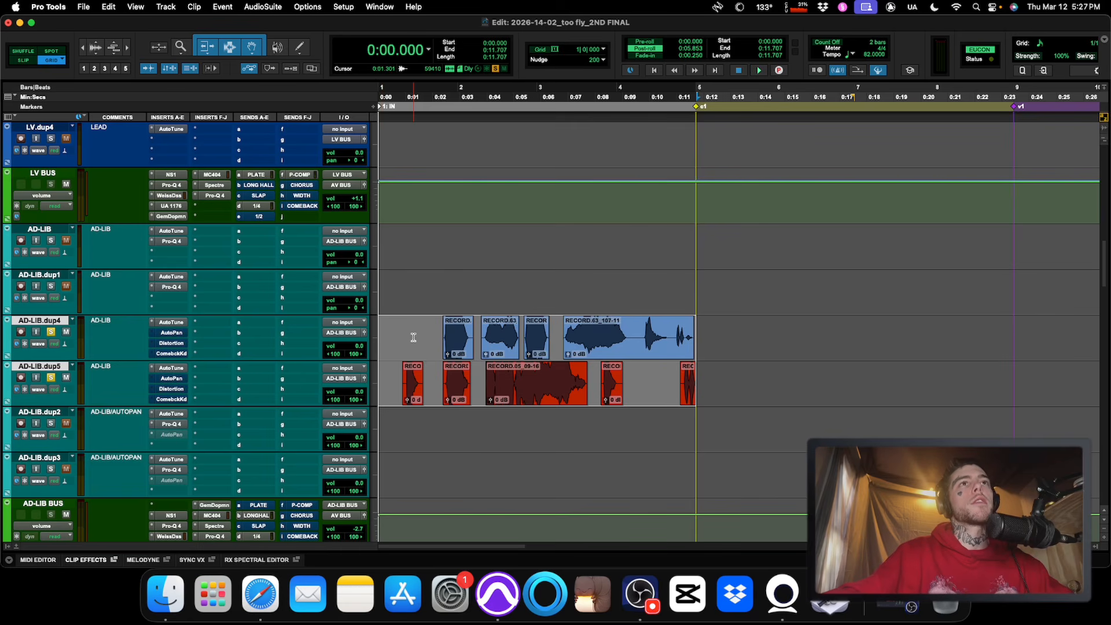
scroll(328, 413, down, 3)
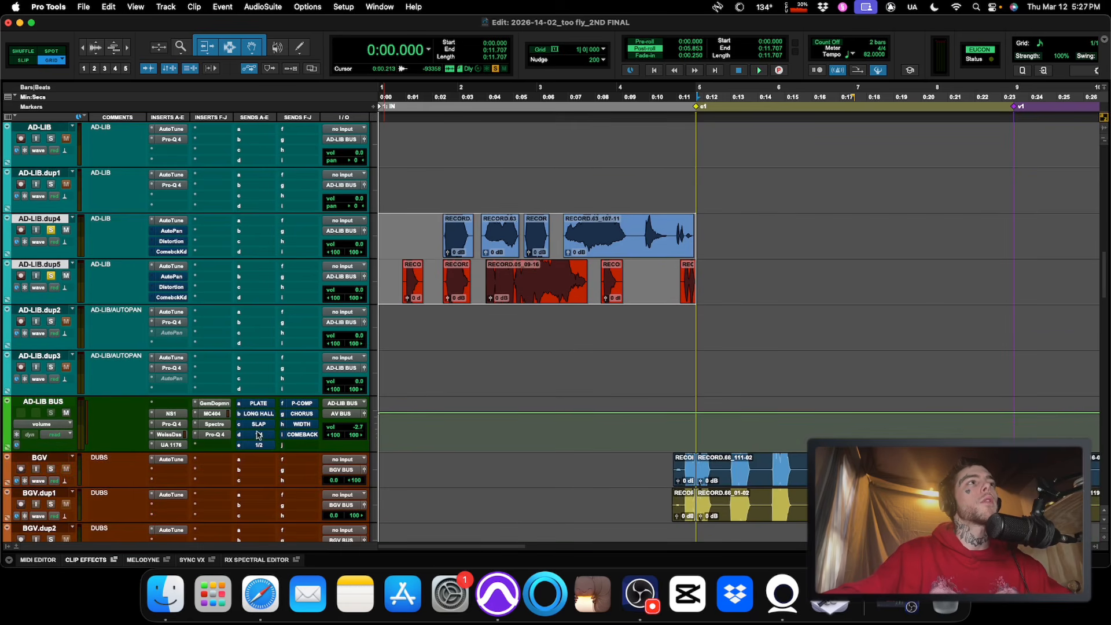
scroll(443, 310, up, 2)
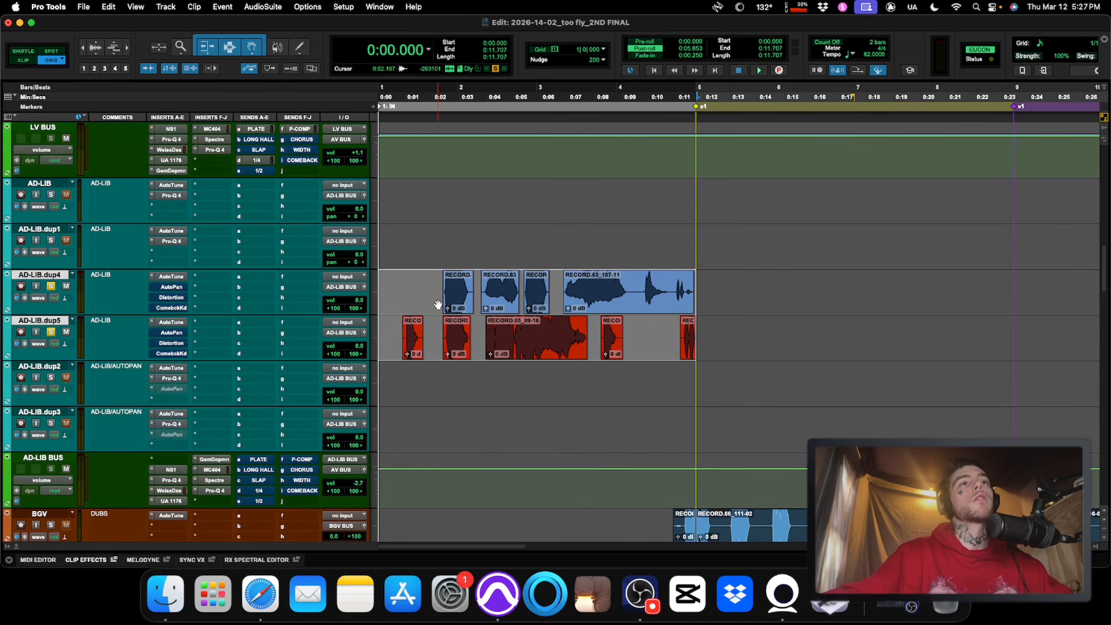
key(space)
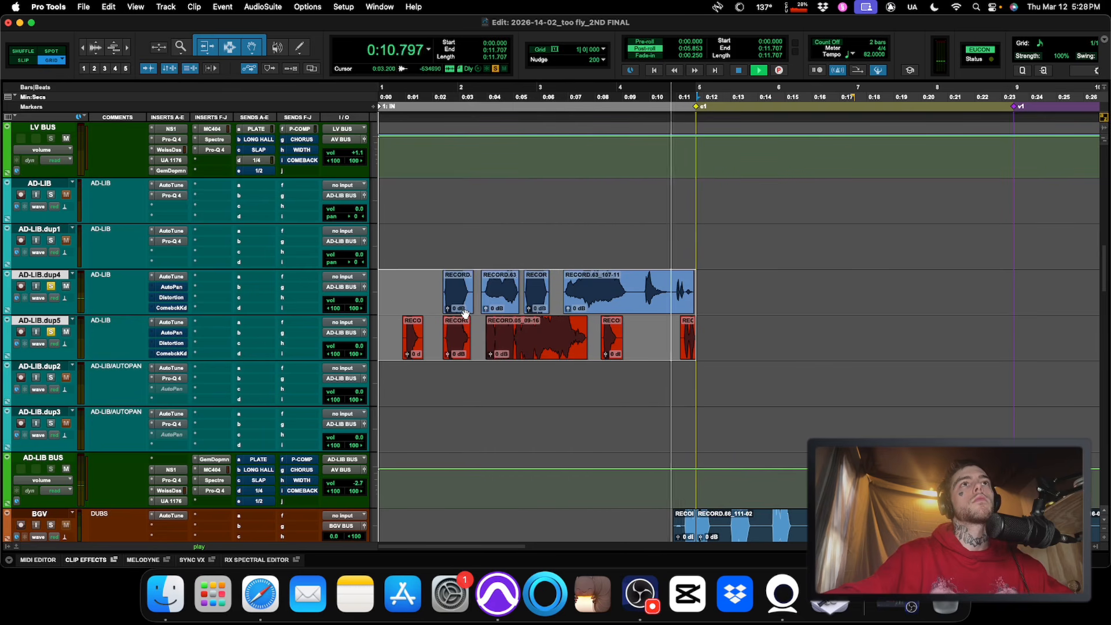
Unmute the LONG HALL and 1/4 sends on the AD-LIB BUS track.
scroll(502, 378, down, 2)
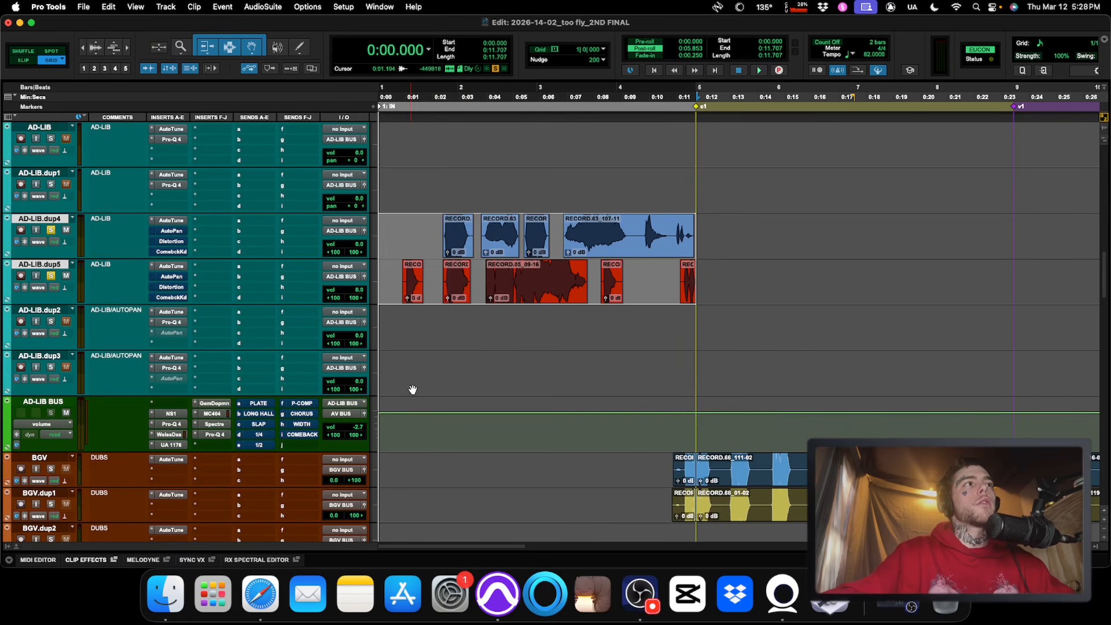
right_click(258, 413)
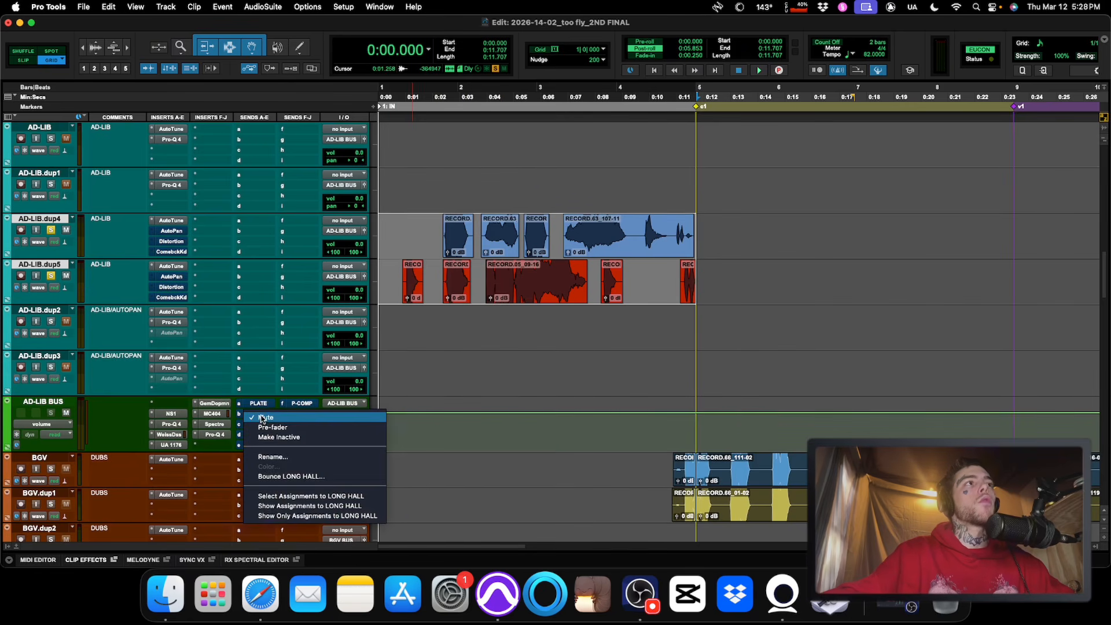
click(262, 418)
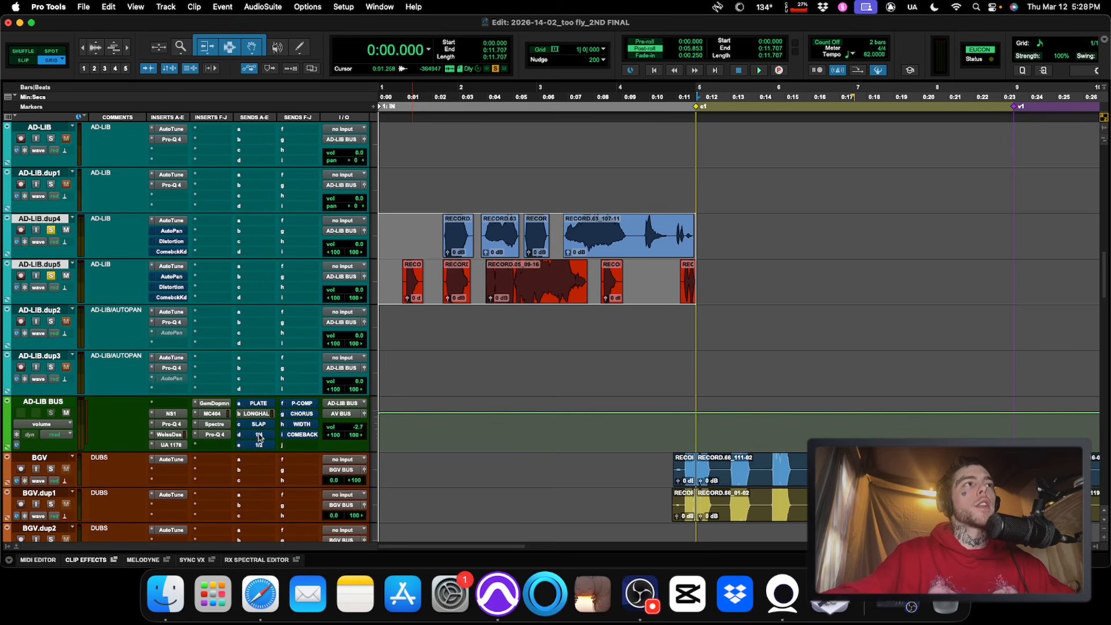
right_click(261, 435)
click(261, 439)
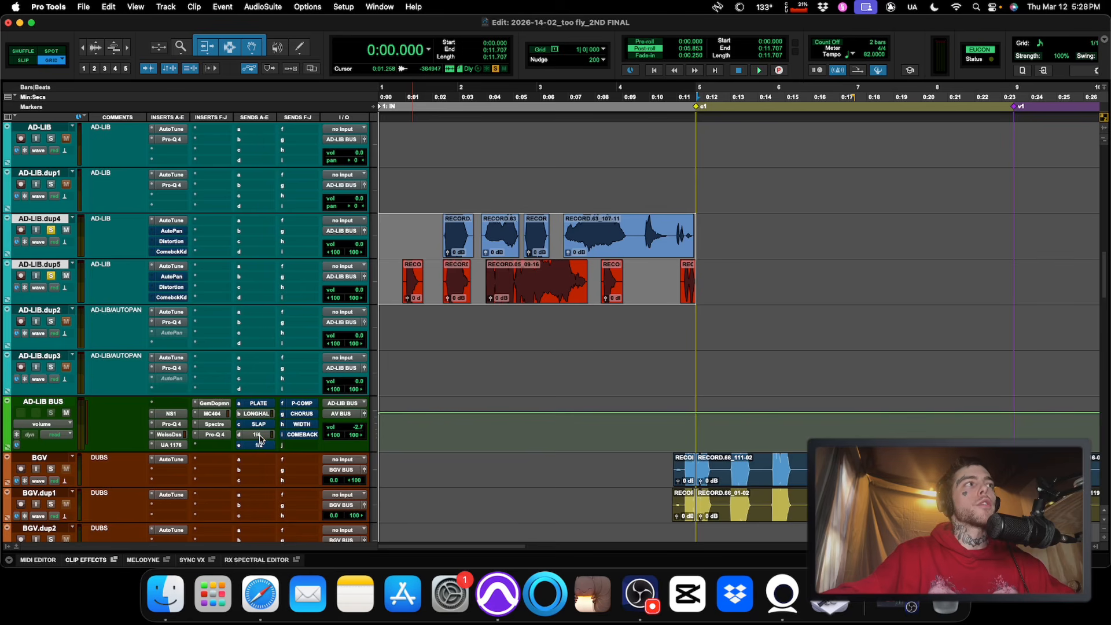
Inspect the LONG HALL send level on the AD-LIB BUS and play the soloed ad-libs through the active sends.
click(253, 413)
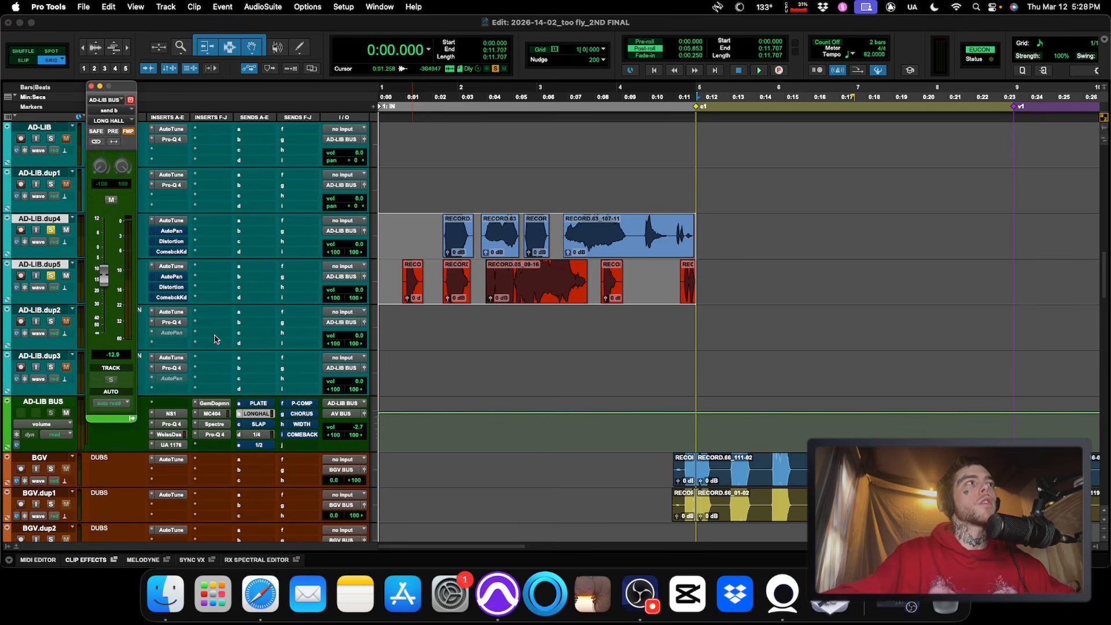
click(92, 86)
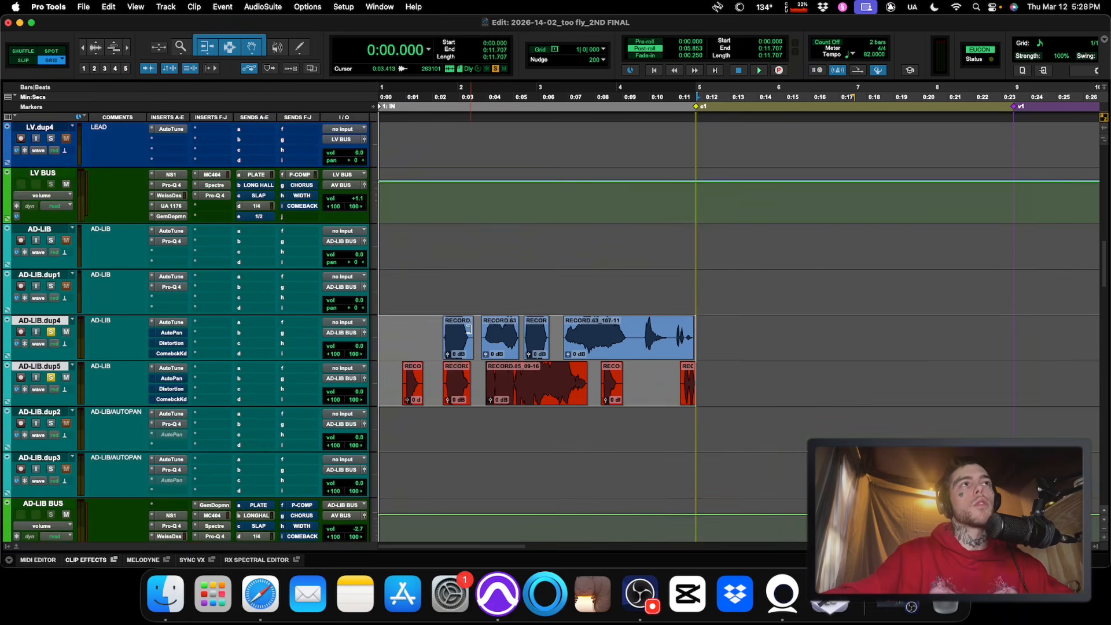
key(space)
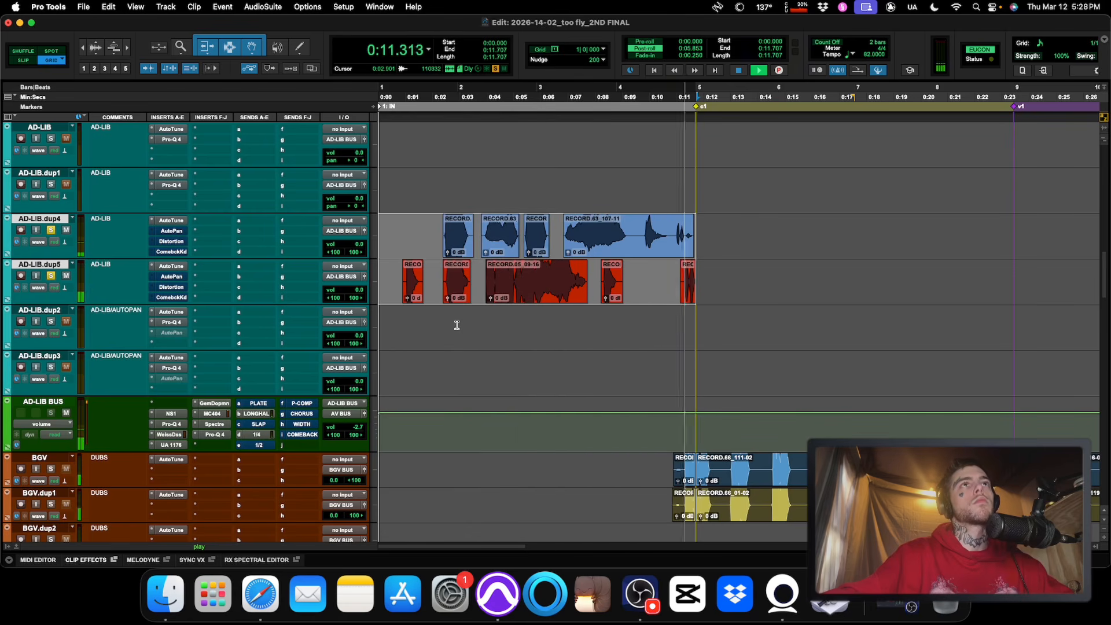
key(space)
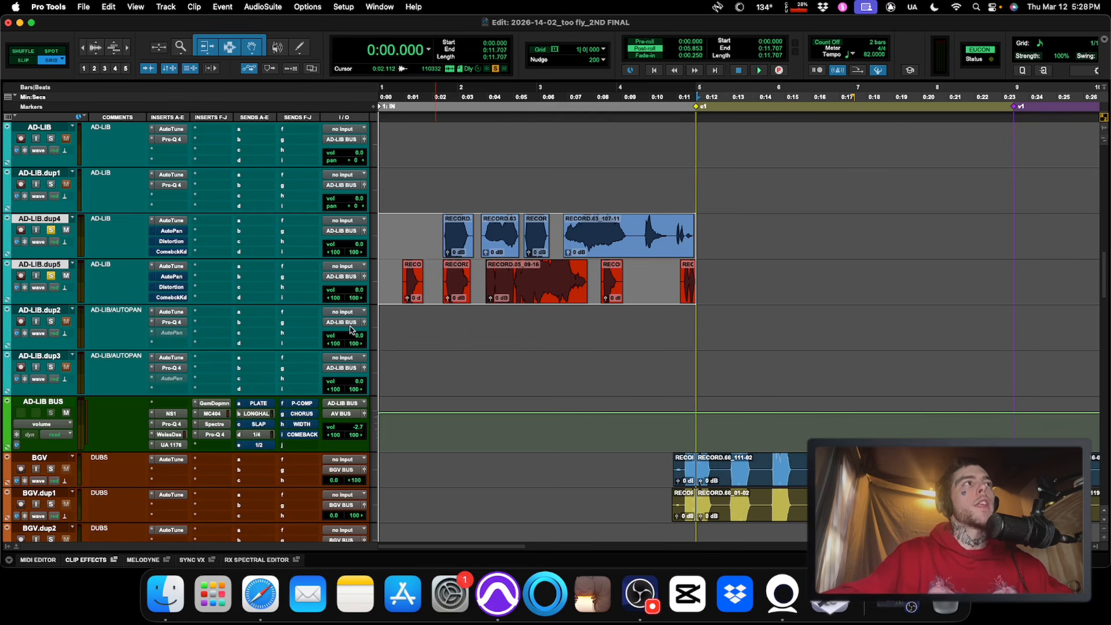
Turn off bypass for the AutoPan insert on both AD-LIB.dup4 and AD-LIB.dup5.
scroll(219, 313, up, 3)
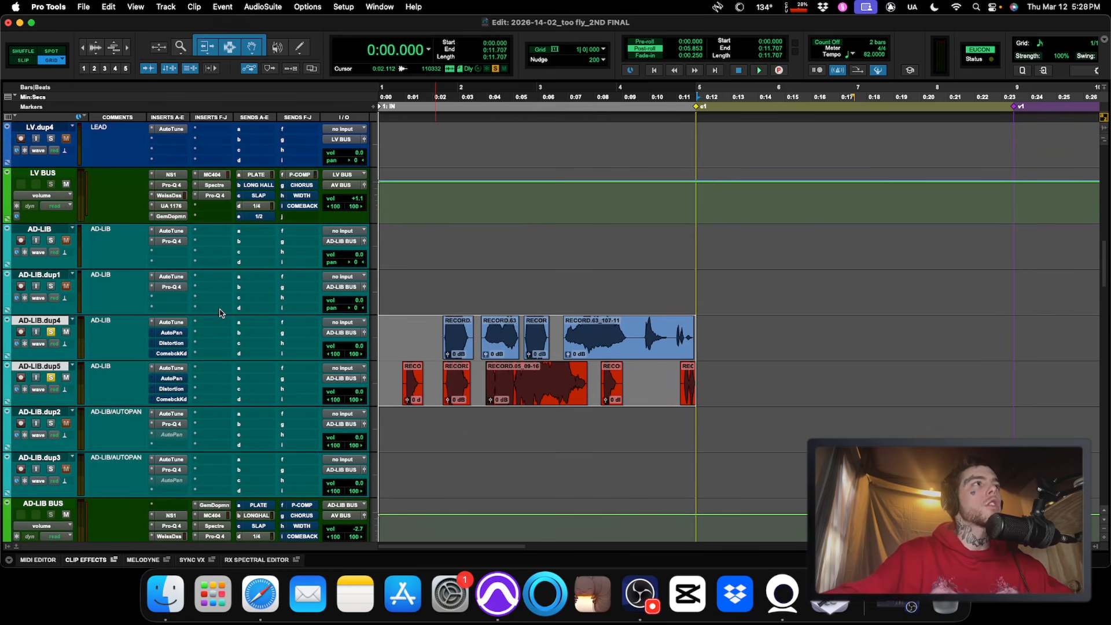
right_click(167, 334)
click(172, 336)
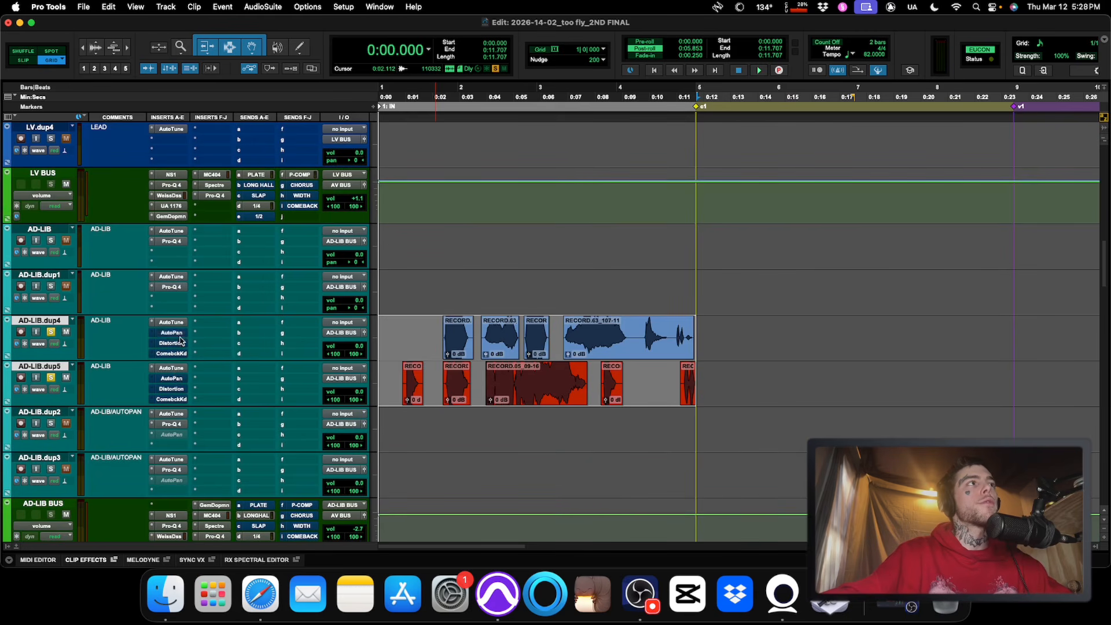
right_click(174, 382)
click(175, 384)
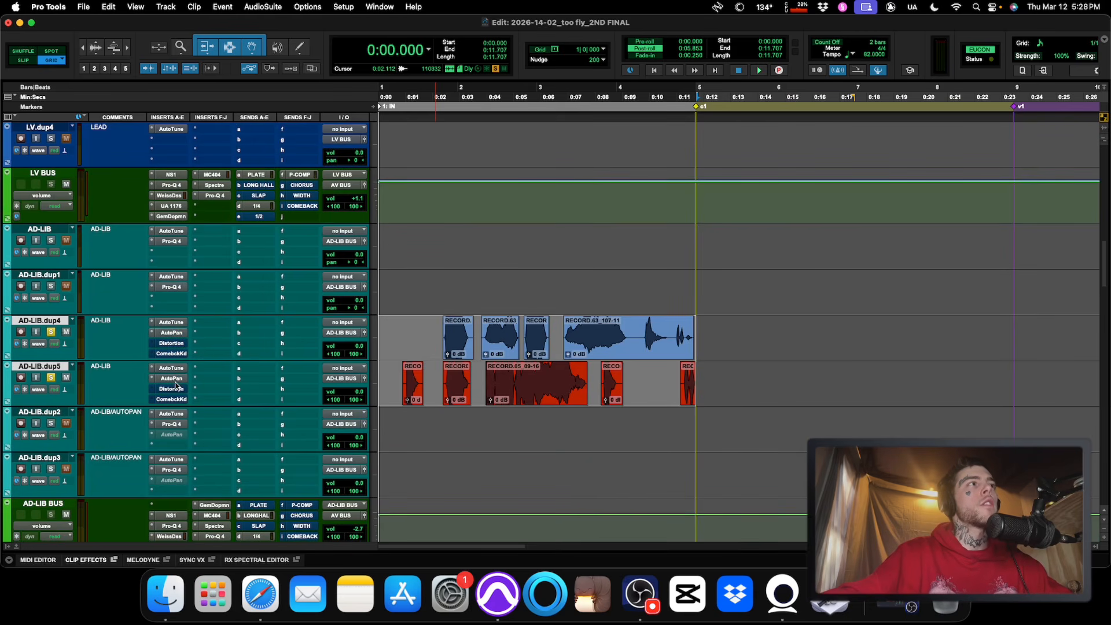
Review the AutoPan settings on AD-LIB.dup4 and play the ad-libs to hear the panning.
click(171, 336)
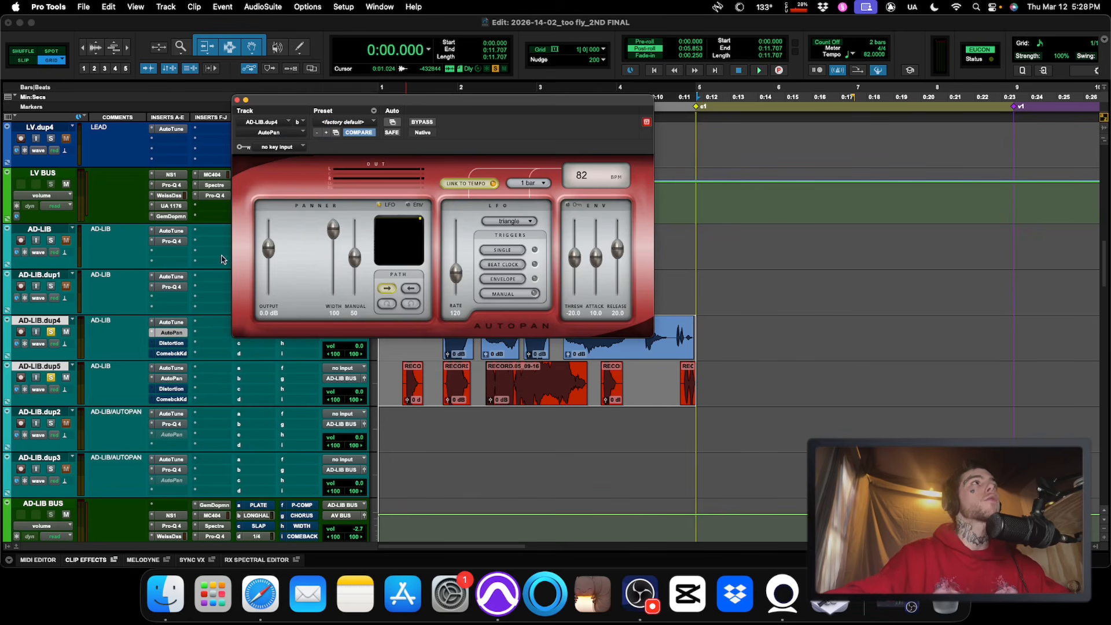
key(super+w)
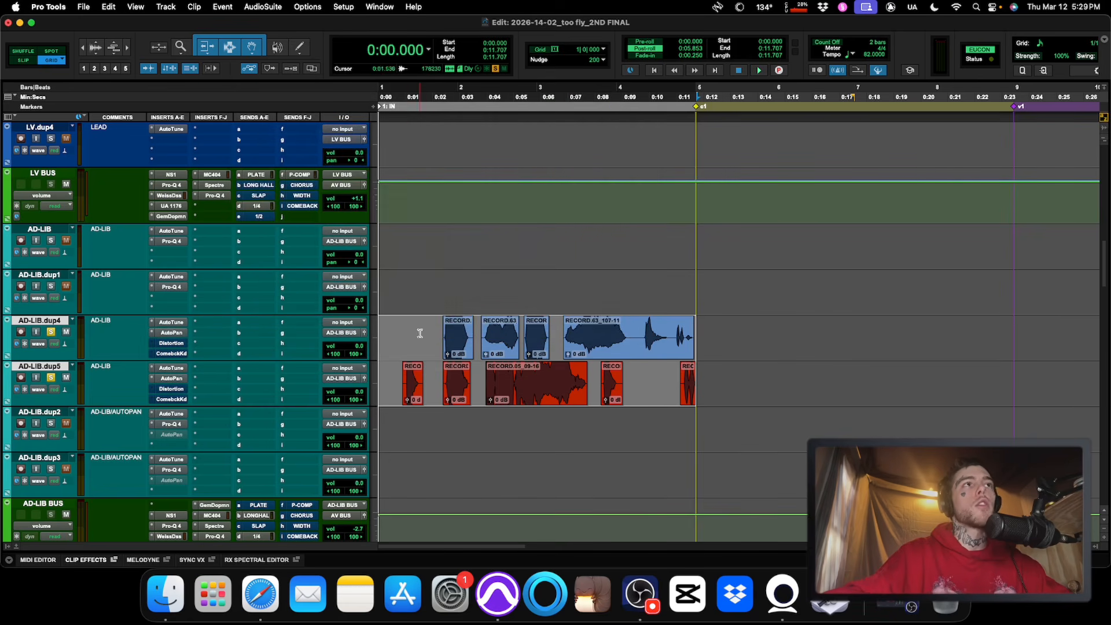
key(space)
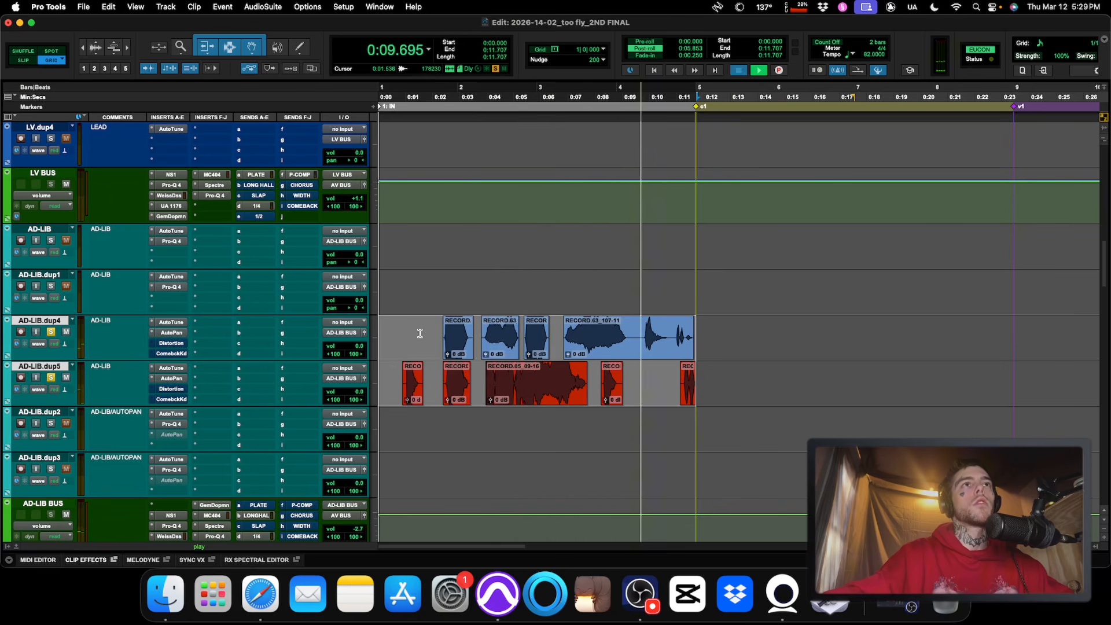
key(space)
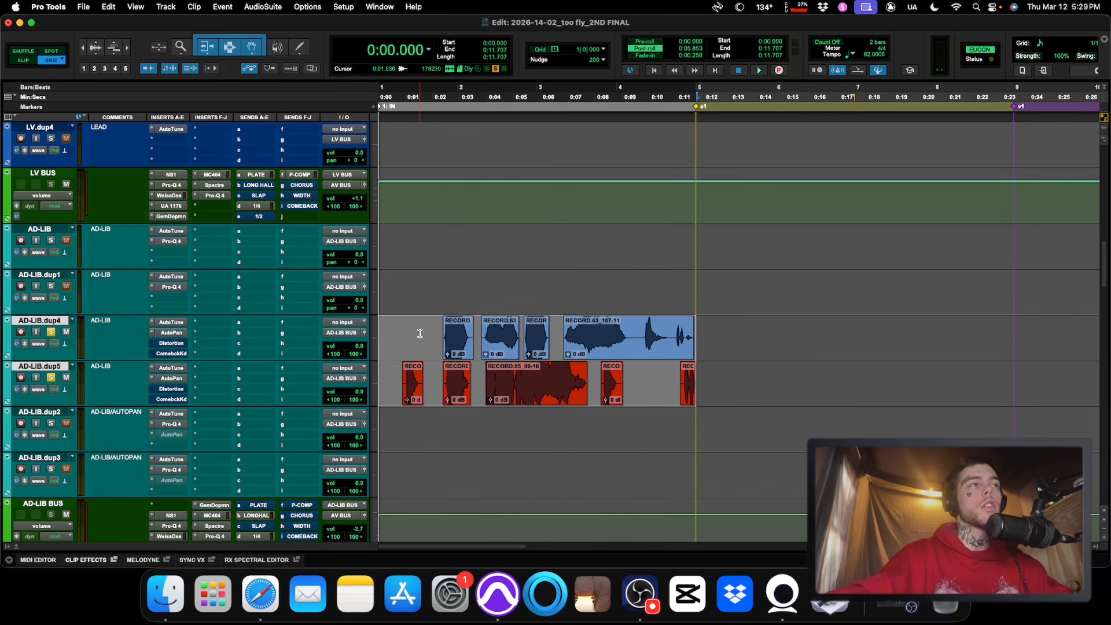
Turn off bypass for the Distortion insert on both AD-LIB.dup4 and AD-LIB.dup5.
right_click(178, 345)
click(191, 360)
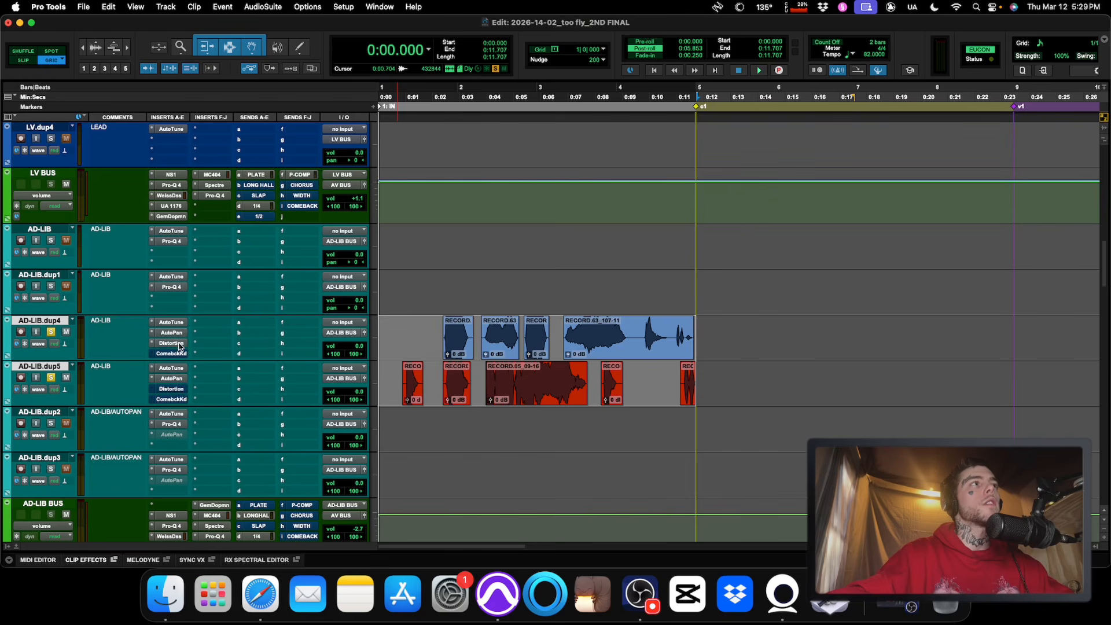
right_click(181, 390)
click(184, 401)
Review the AIR Distortion settings on AD-LIB.dup4 and play the ad-libs with the distortion active.
click(172, 343)
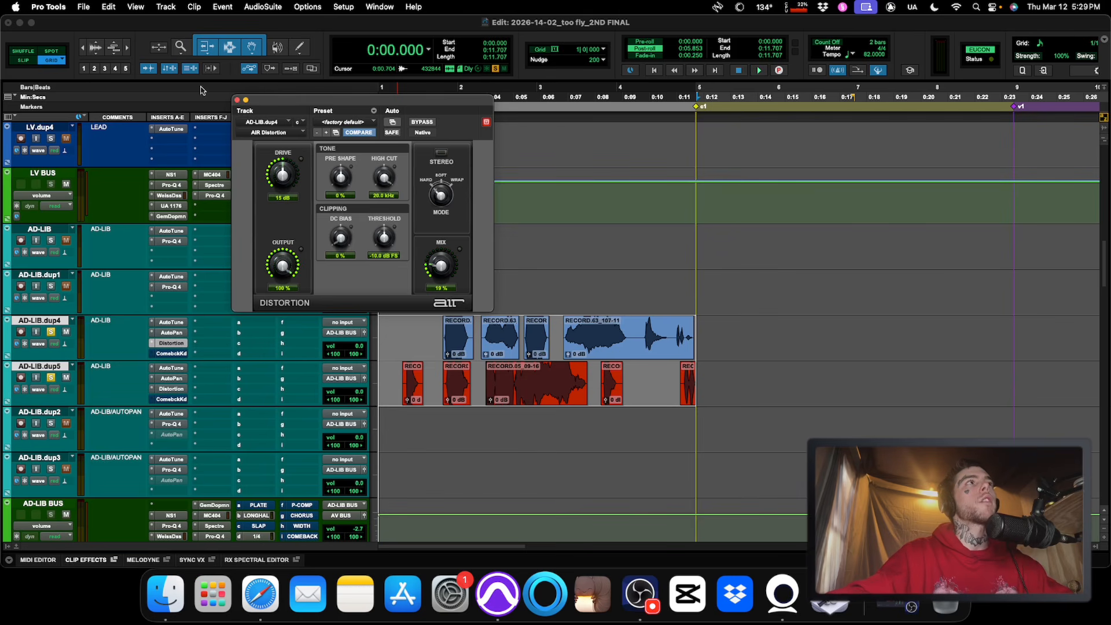
click(237, 101)
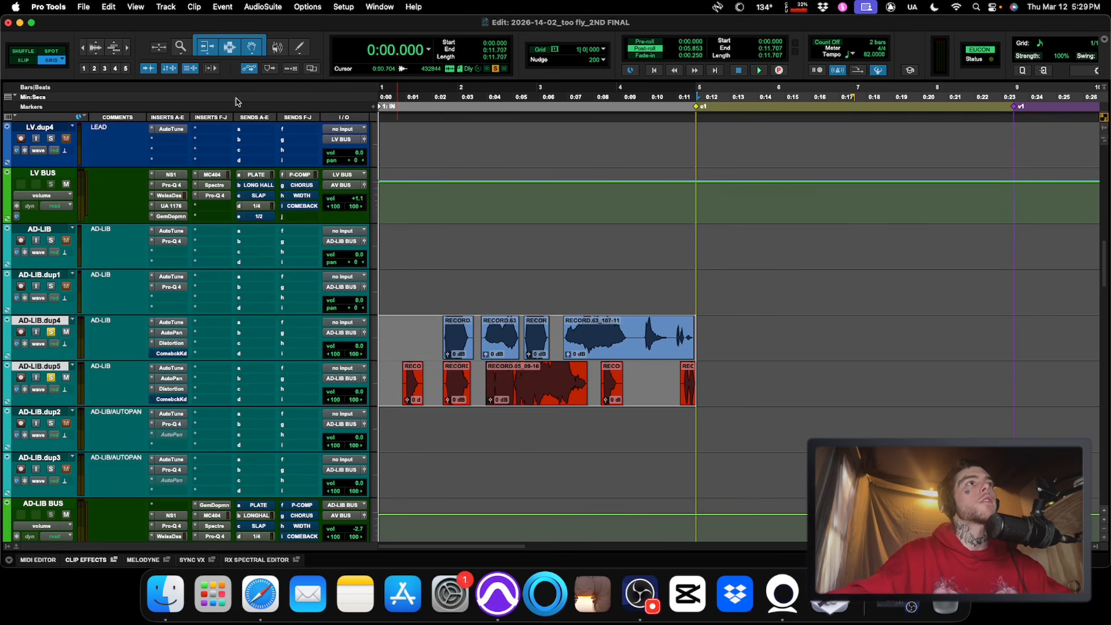
key(space)
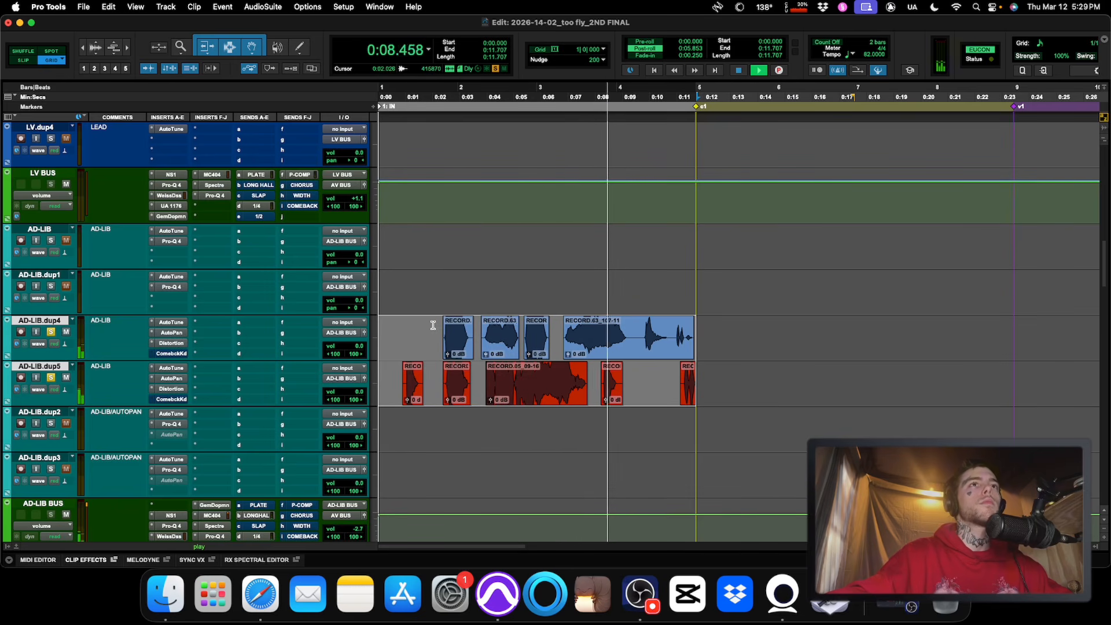
key(space)
Turn off bypass for the Comeback Kid delay insert on both AD-LIB.dup4 and AD-LIB.dup5.
right_click(169, 357)
click(184, 357)
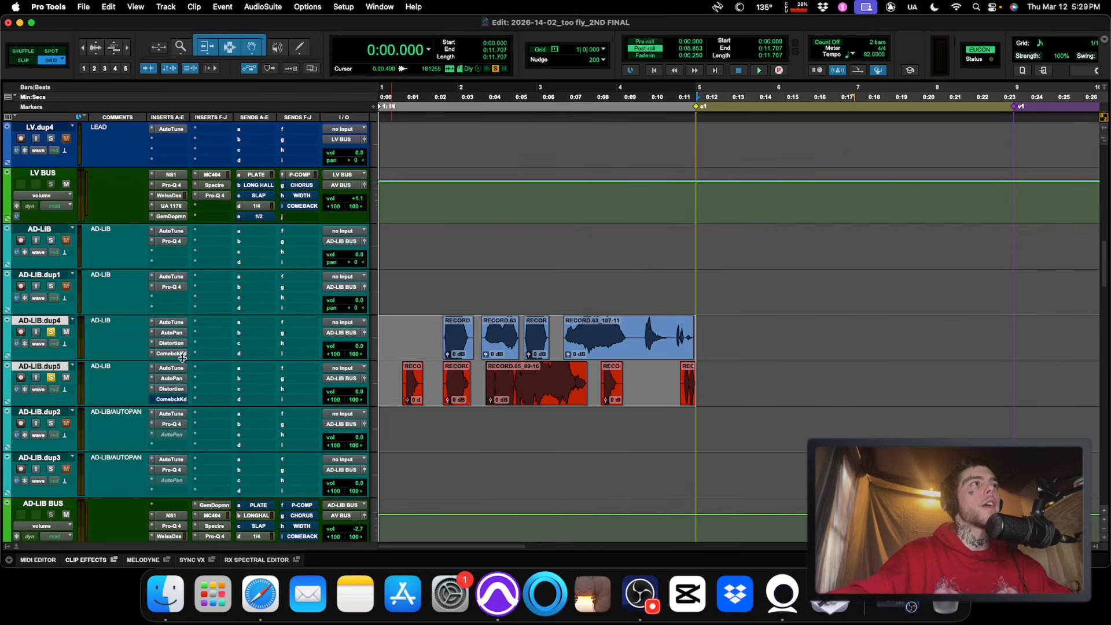
right_click(179, 399)
click(184, 401)
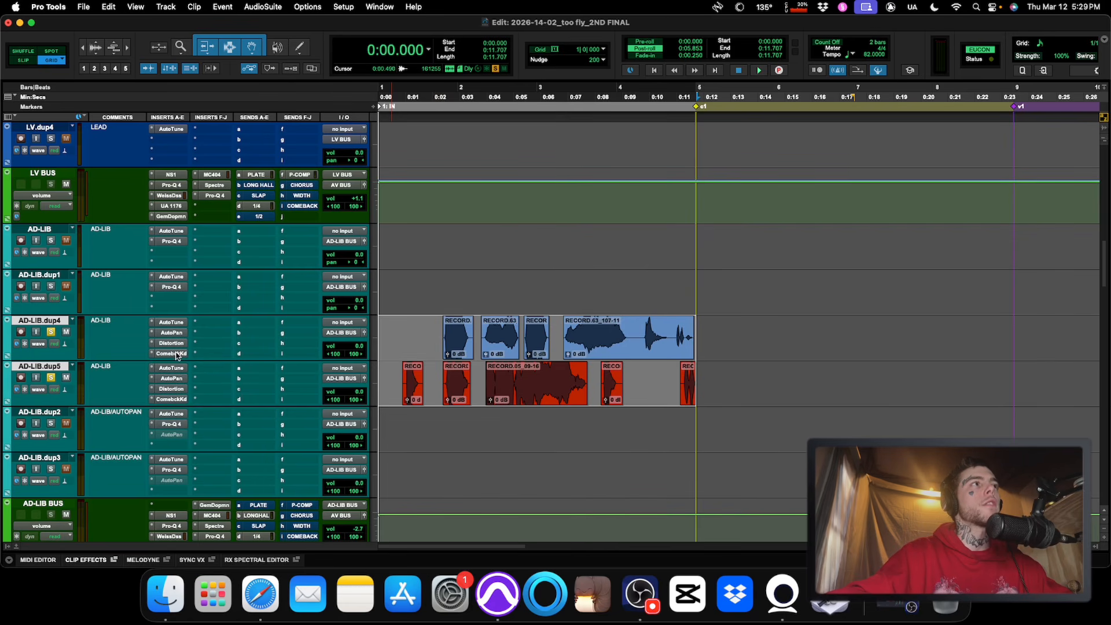
Review the Comeback Kid delay settings on AD-LIB.dup4 and play the ad-libs with the delay active.
click(171, 354)
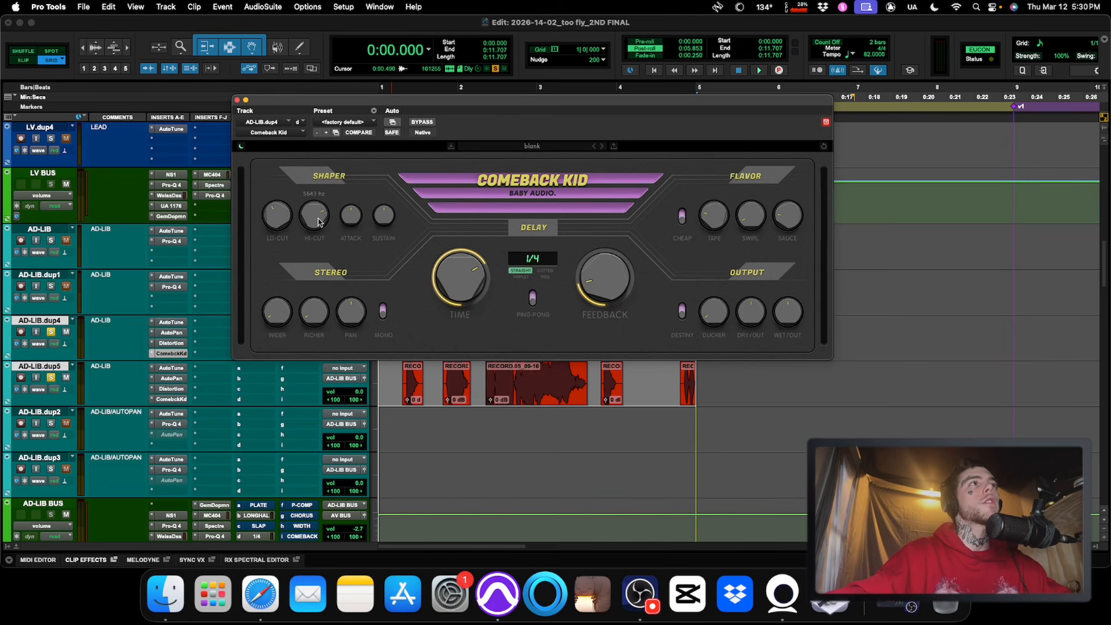
click(237, 101)
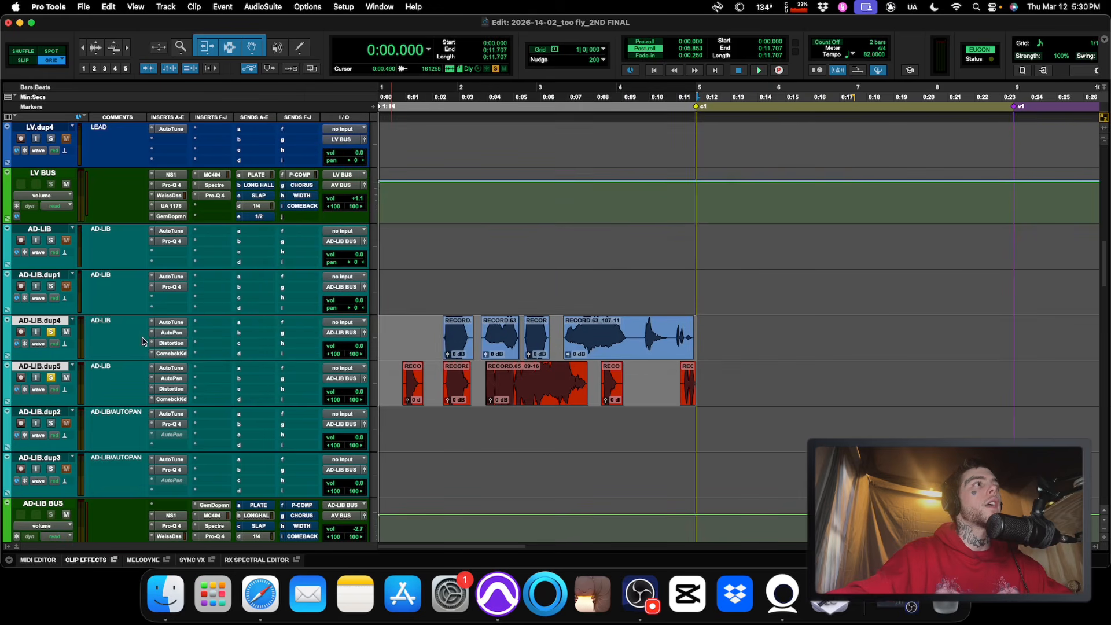
key(space)
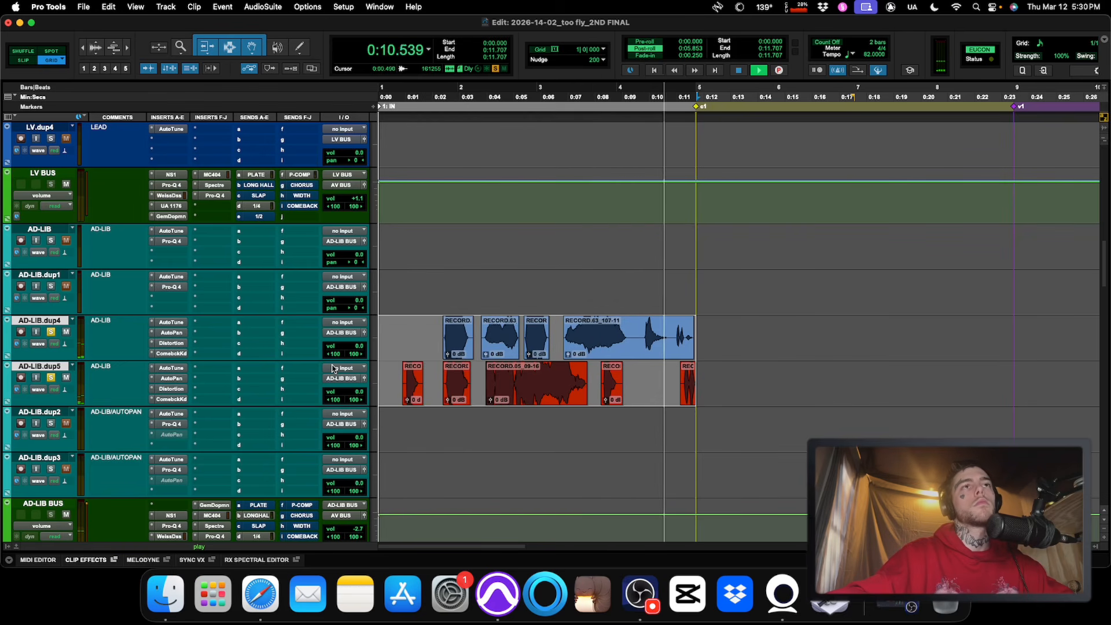
key(space)
Unsolo AD-LIB.dup4 and AD-LIB.dup5 and play the intro to hear the ad-libs in the full mix.
click(50, 332)
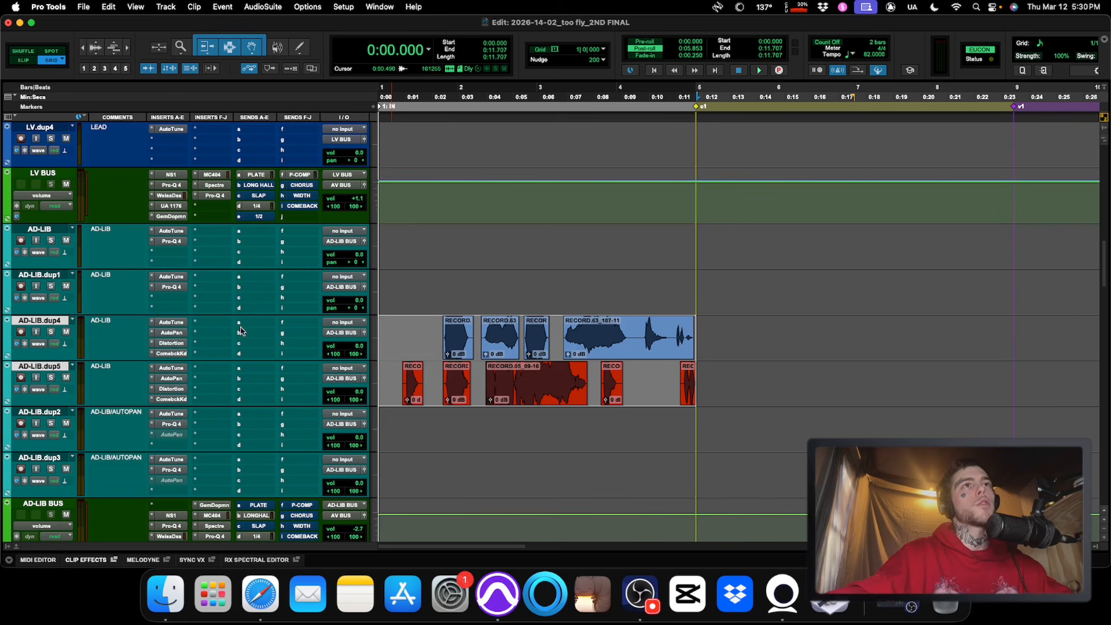
key(space)
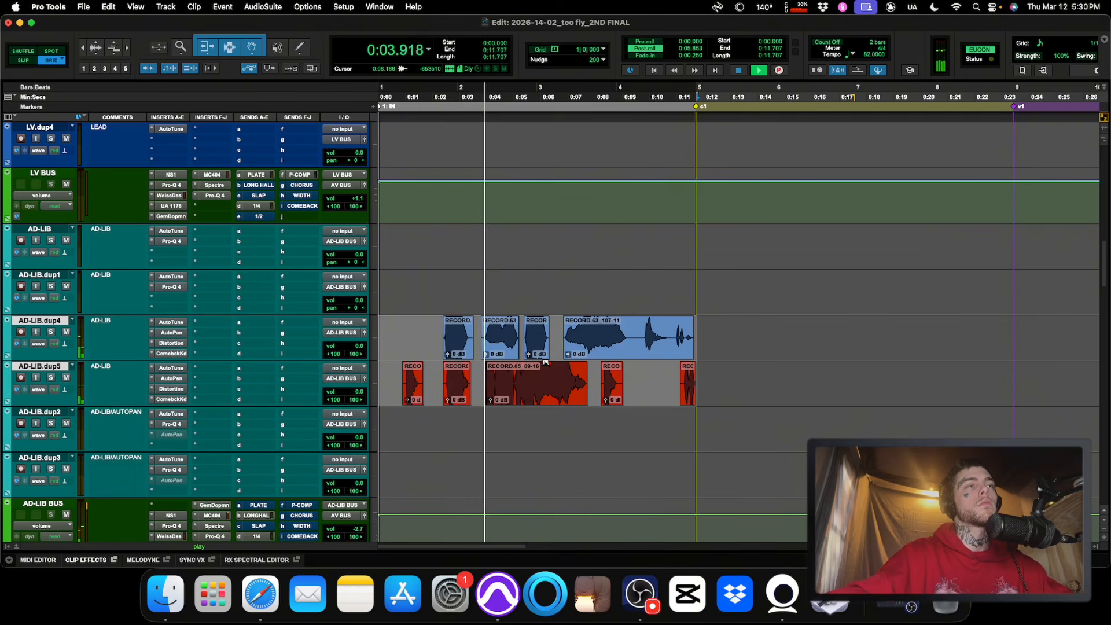
key(space)
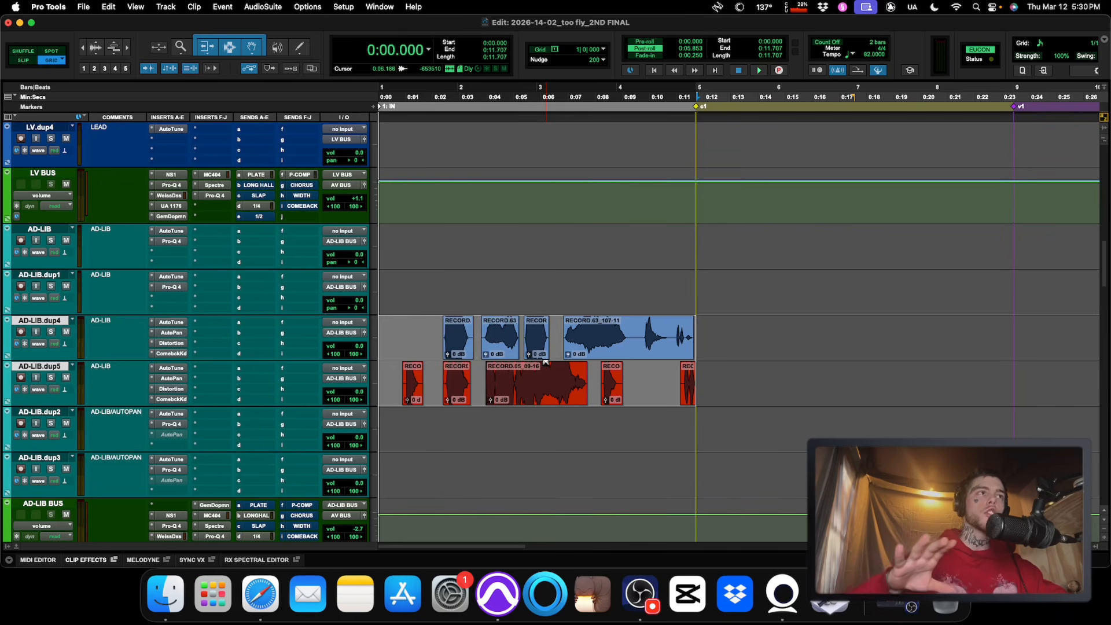
Turn off bypass for the ValhallaVintageVerb insert on AD-LIB.dup4 and AD-LIB.dup5, and review its settings on AD-LIB.dup4.
right_click(171, 364)
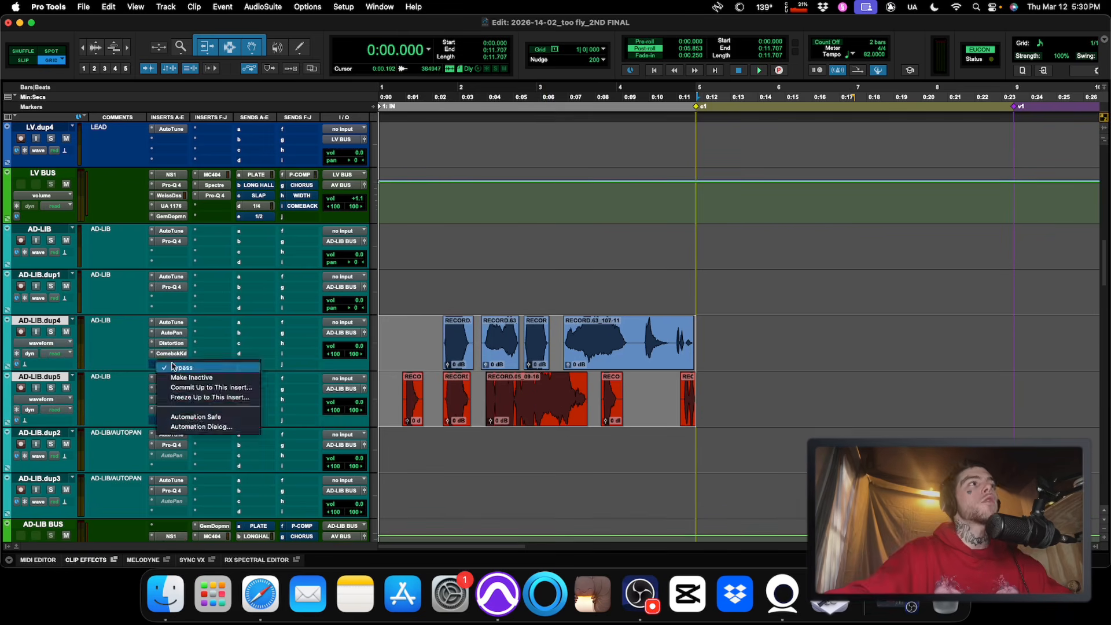
click(173, 367)
right_click(167, 421)
click(196, 426)
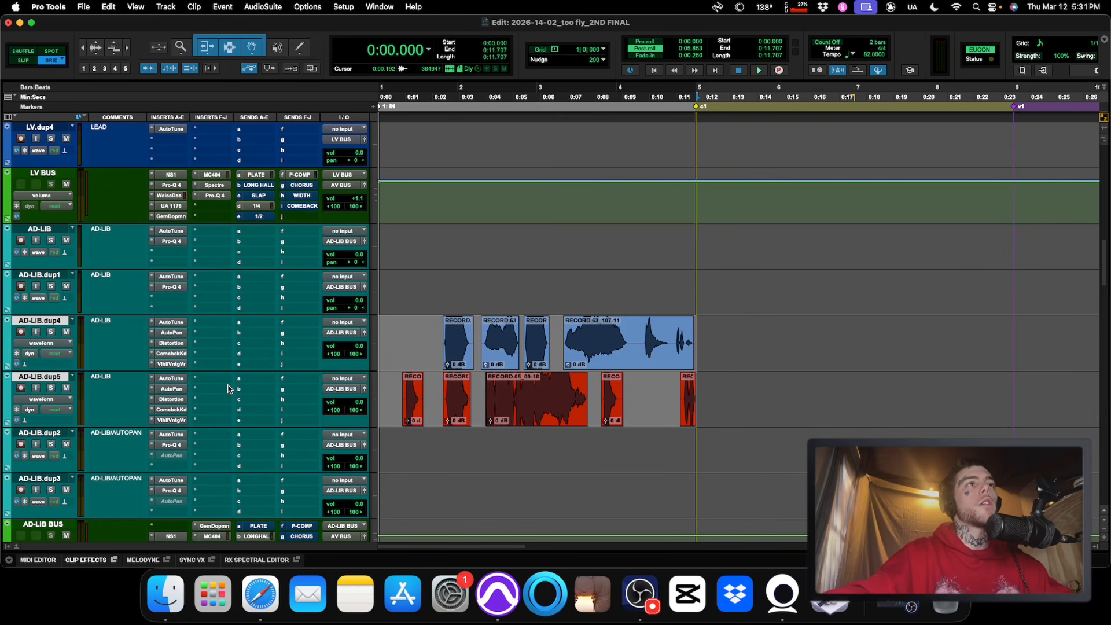
click(181, 365)
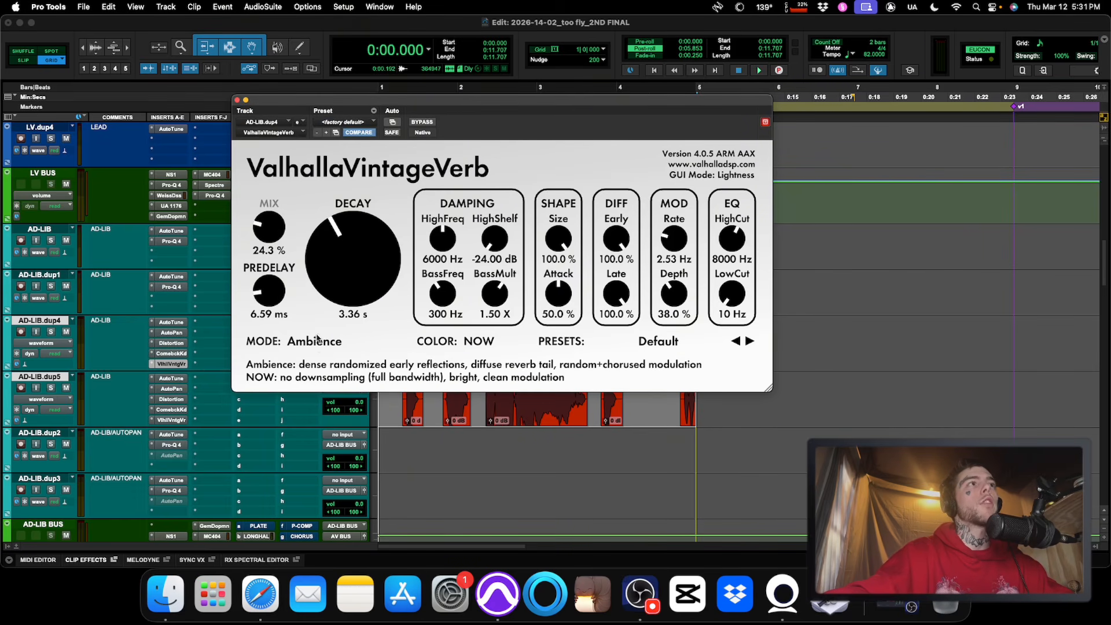
click(237, 100)
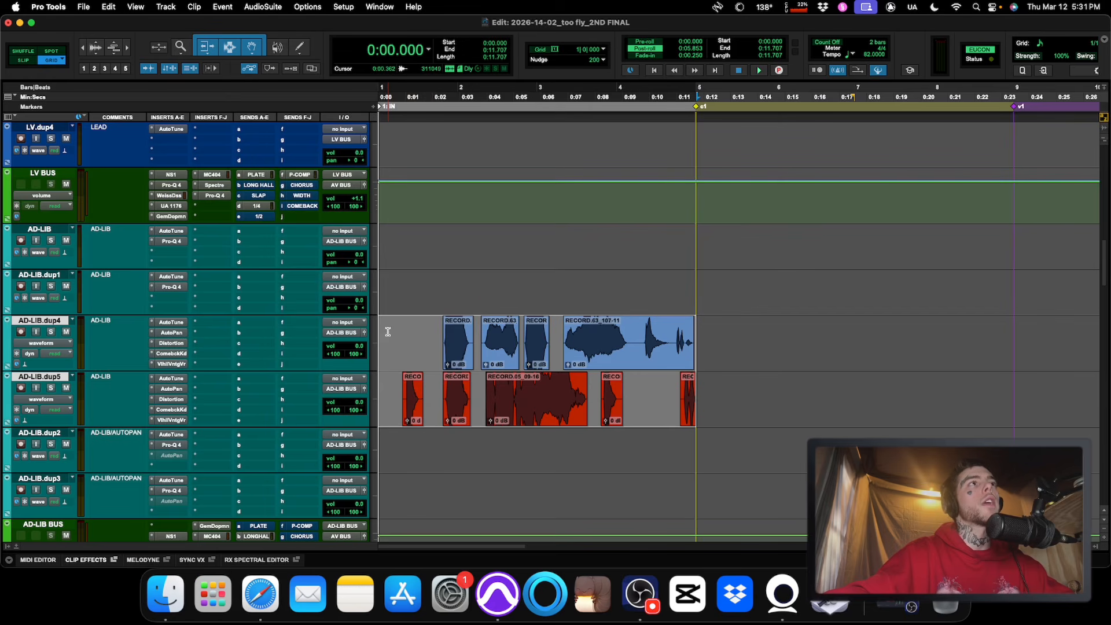
Play the intro to audition the ad-libs with the reverb active in the full mix, and check the AD-LIB BUS sends.
key(space)
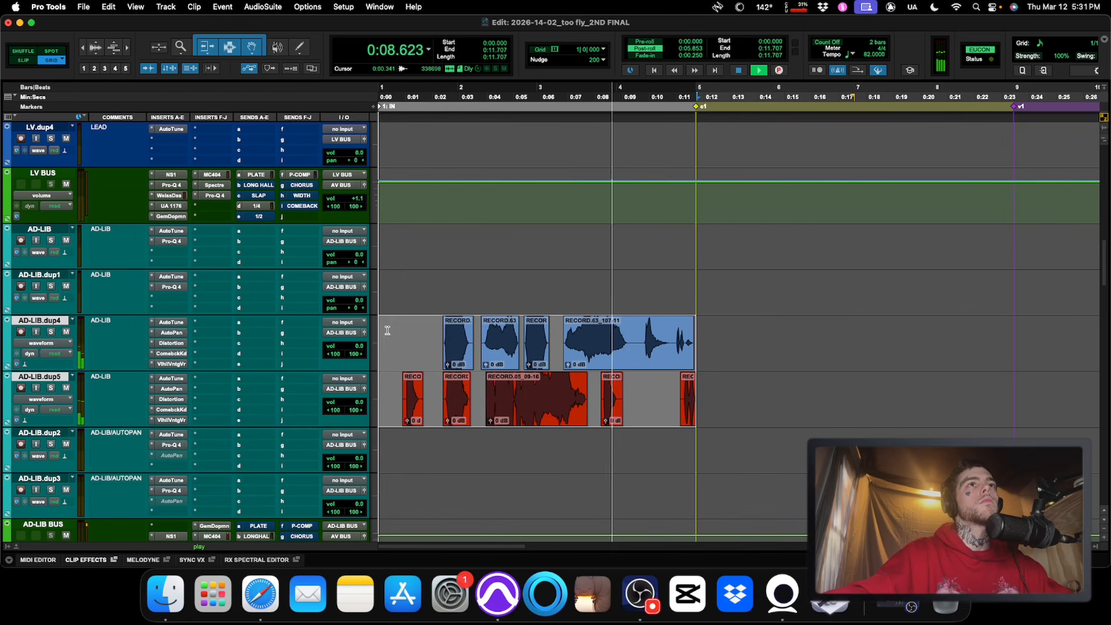
key(space)
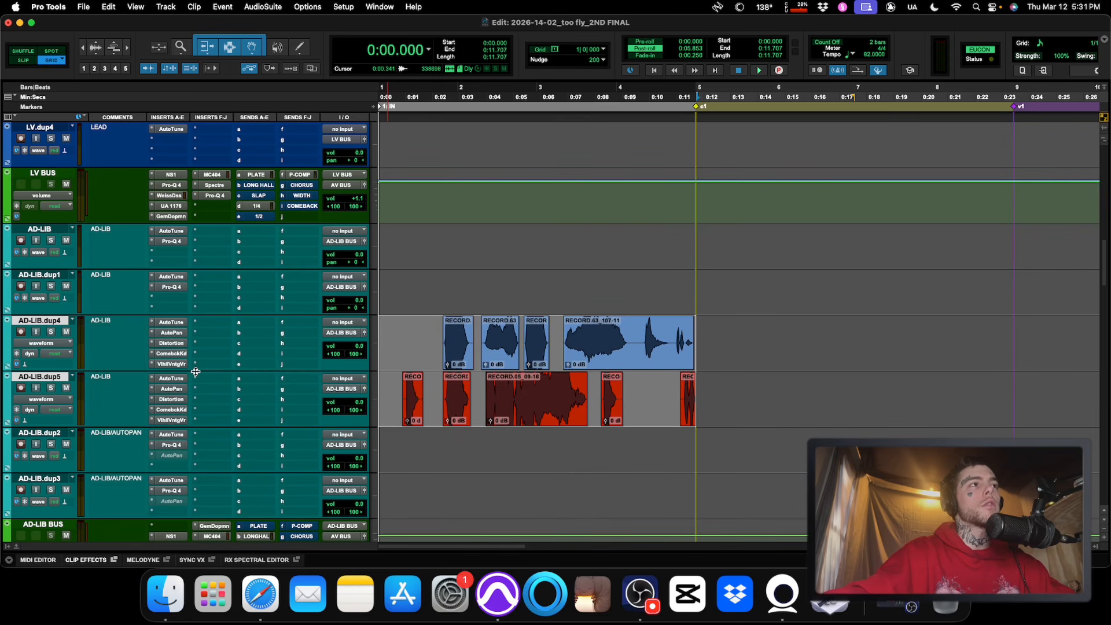
scroll(234, 440, down, 3)
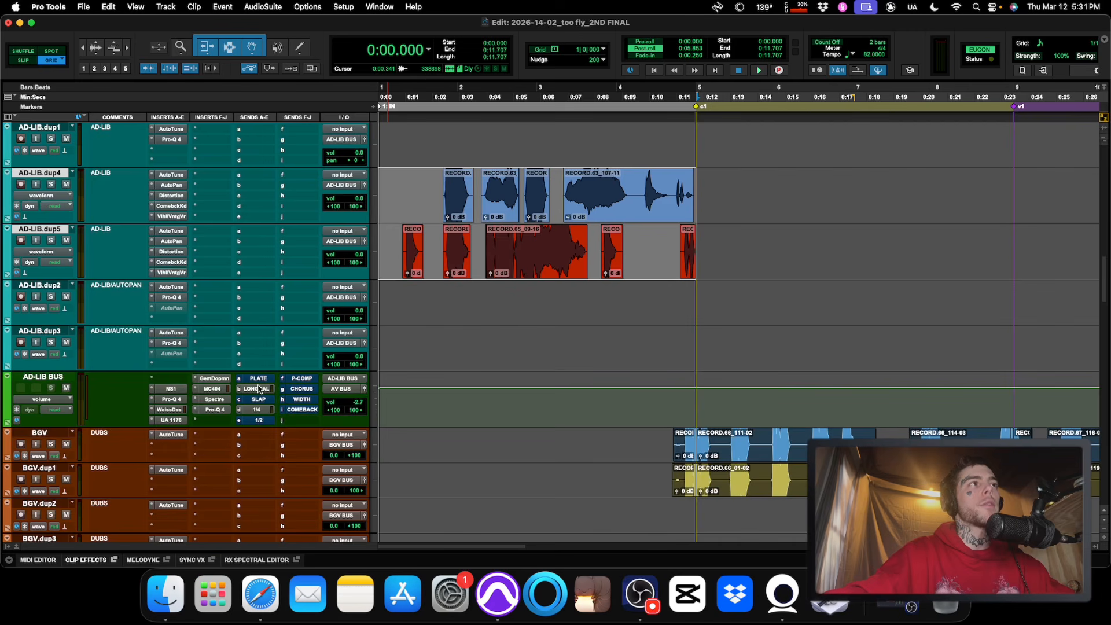
scroll(258, 388, up, 3)
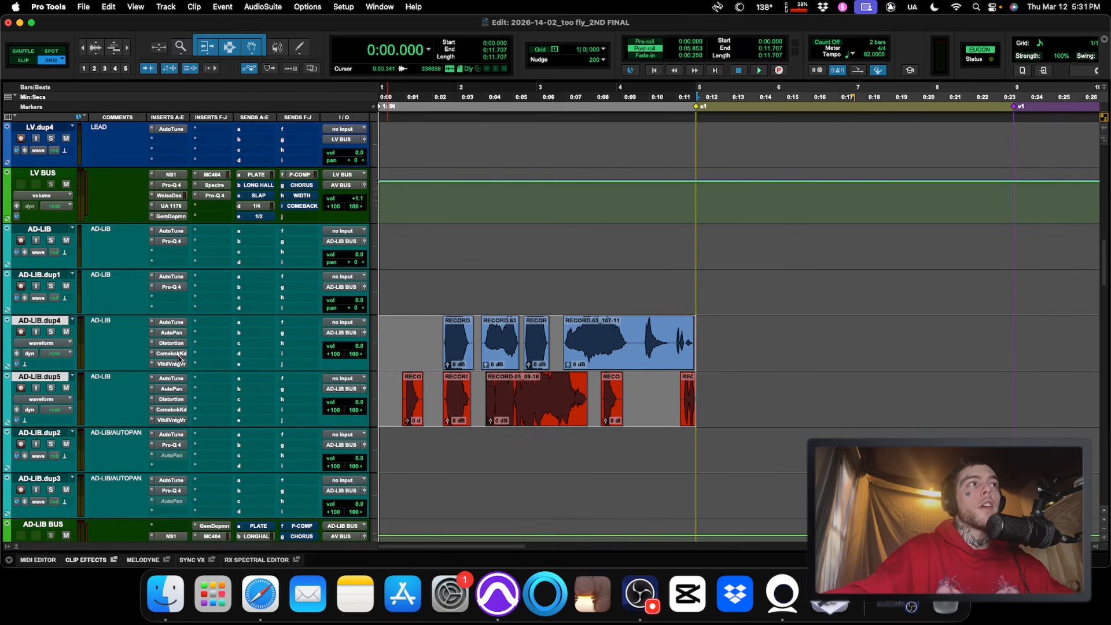
Solo AD-LIB.dup4 and AD-LIB.dup5 and play the intro to hear the ad-libs alone with all their inserts active.
click(50, 332)
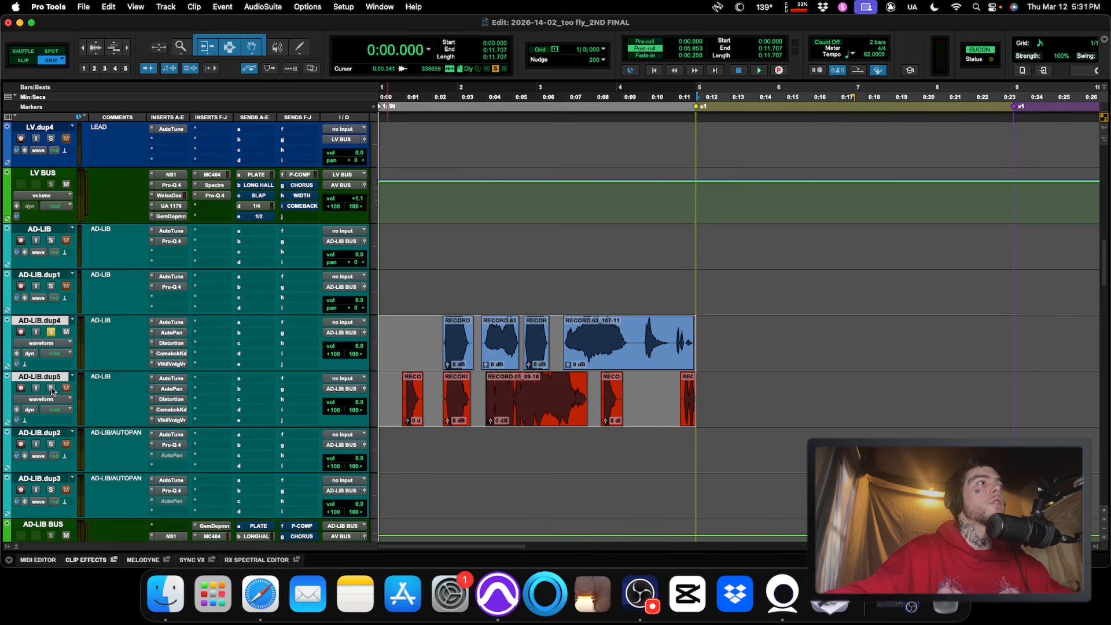
key(space)
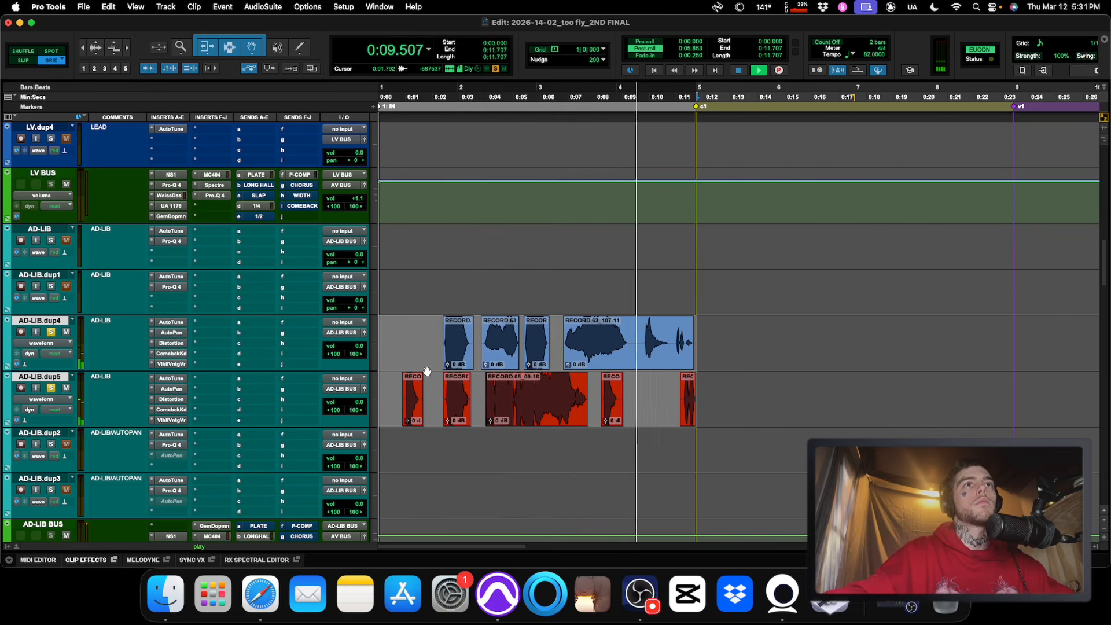
key(space)
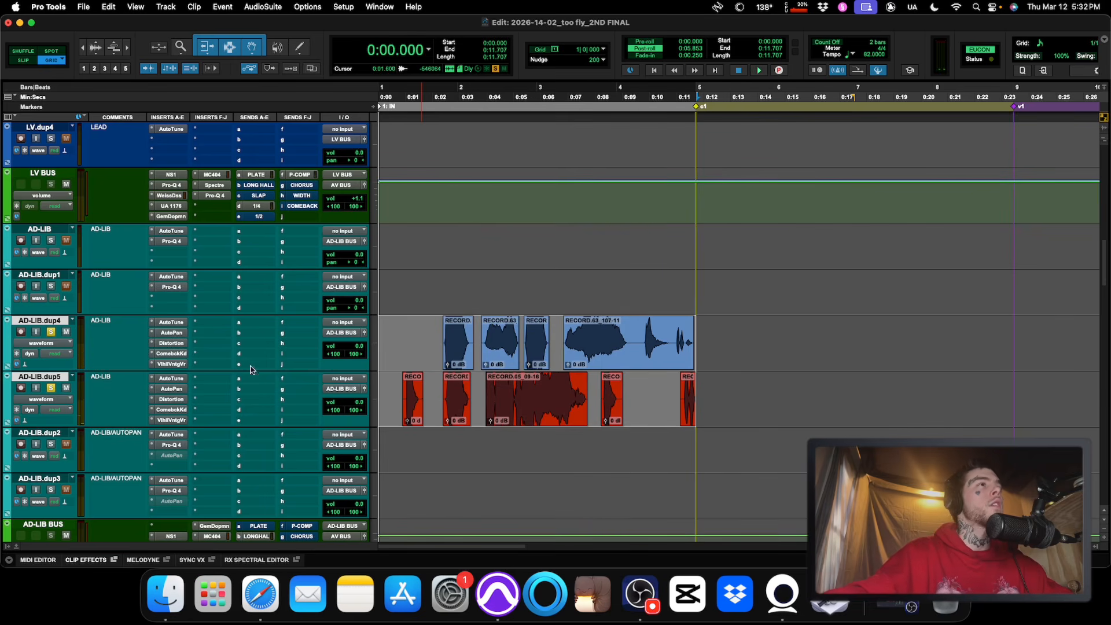
Review the ValhallaVintageVerb and Comeback Kid settings on AD-LIB.dup5.
click(168, 420)
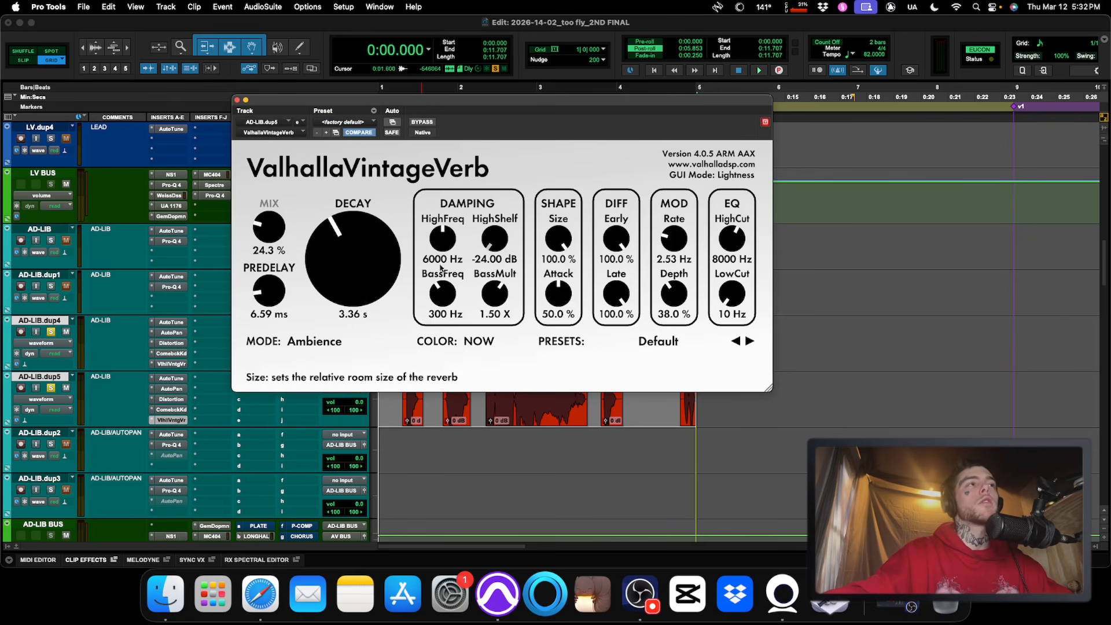
click(168, 409)
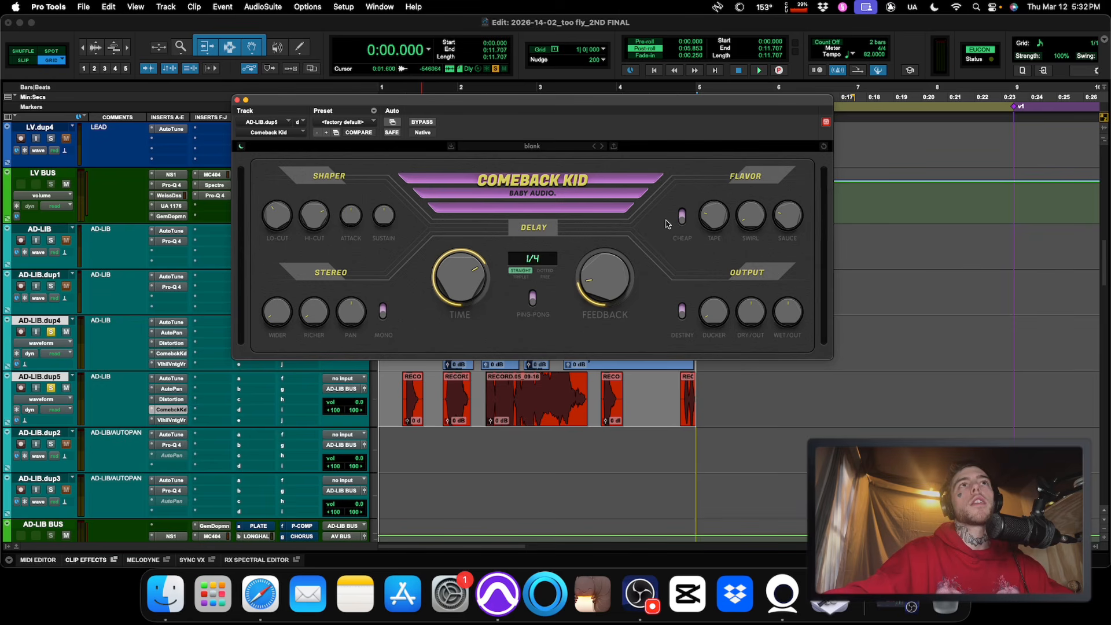
click(237, 100)
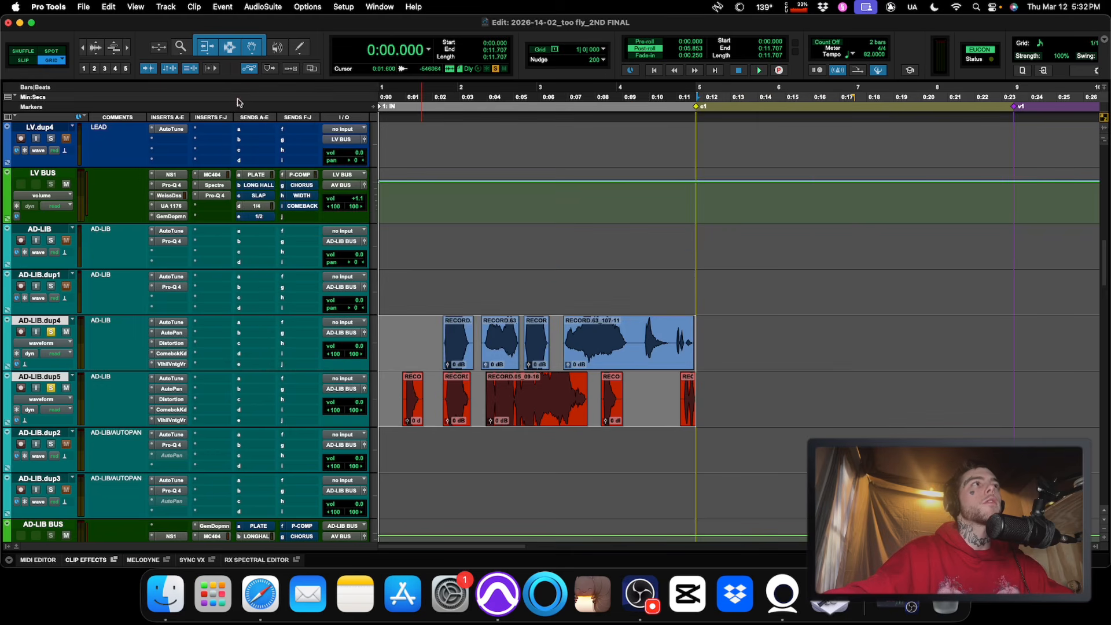
Review the AIR Distortion, AutoPan and AutoTune insert settings on AD-LIB.dup5.
click(172, 399)
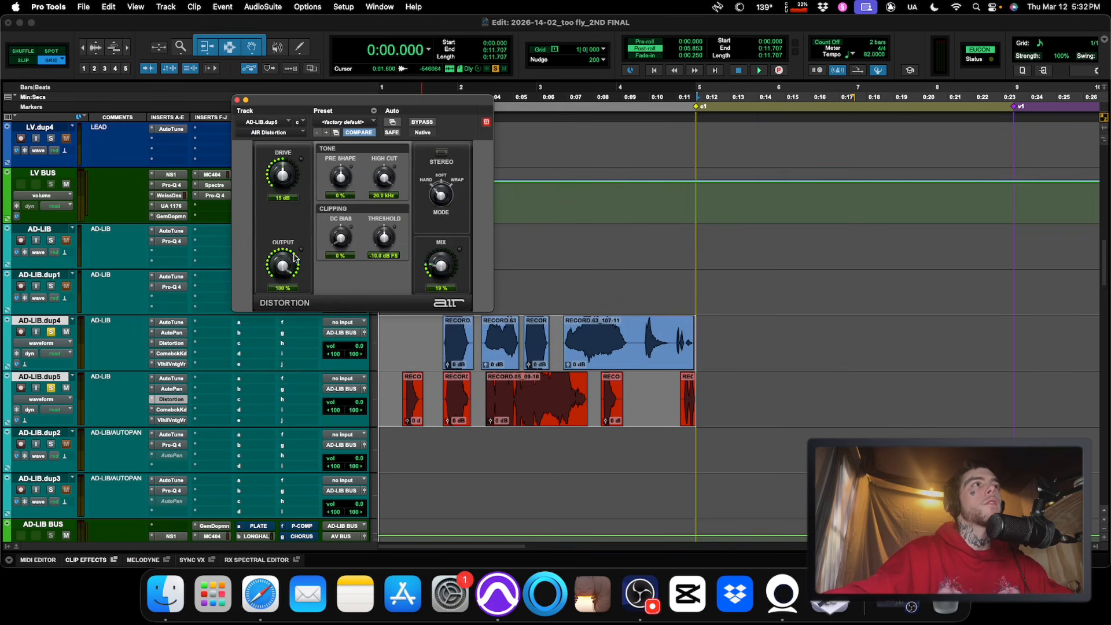
click(172, 388)
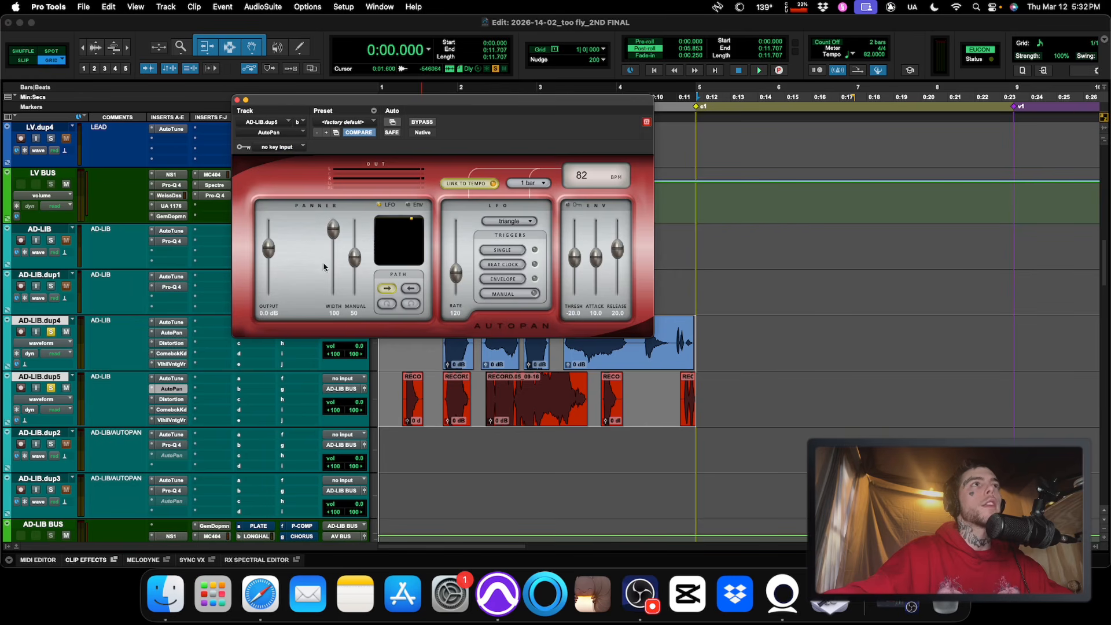
click(237, 100)
click(172, 378)
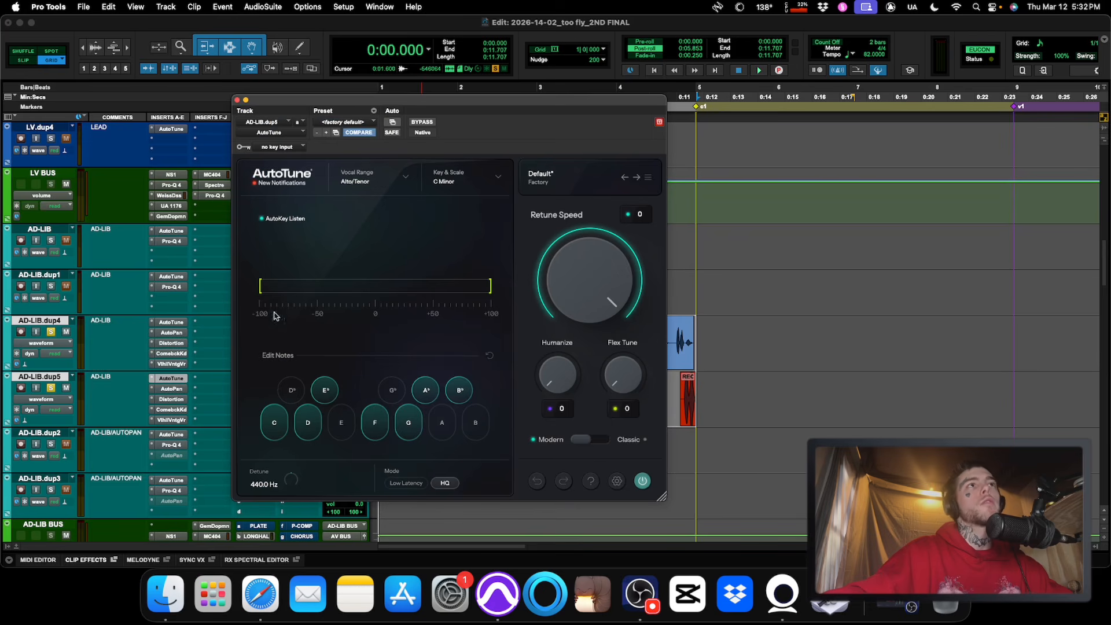
click(239, 101)
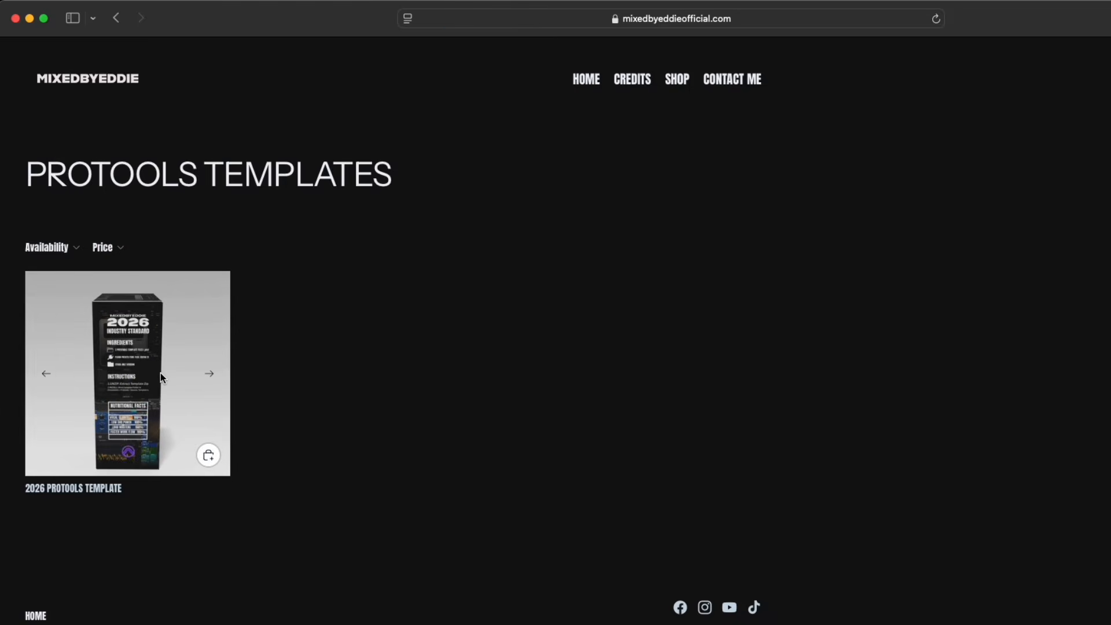
In the Safari browser, open the 2026 Protools Template product on mixedbyeddieofficial.com and look through its page.
click(161, 372)
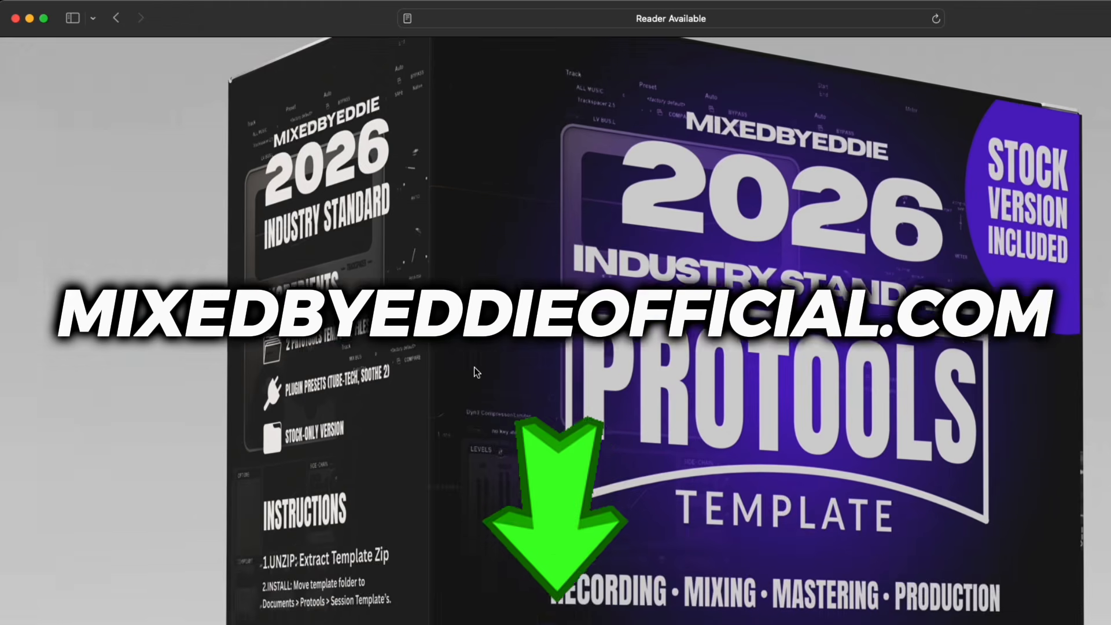
scroll(474, 367, down, 10)
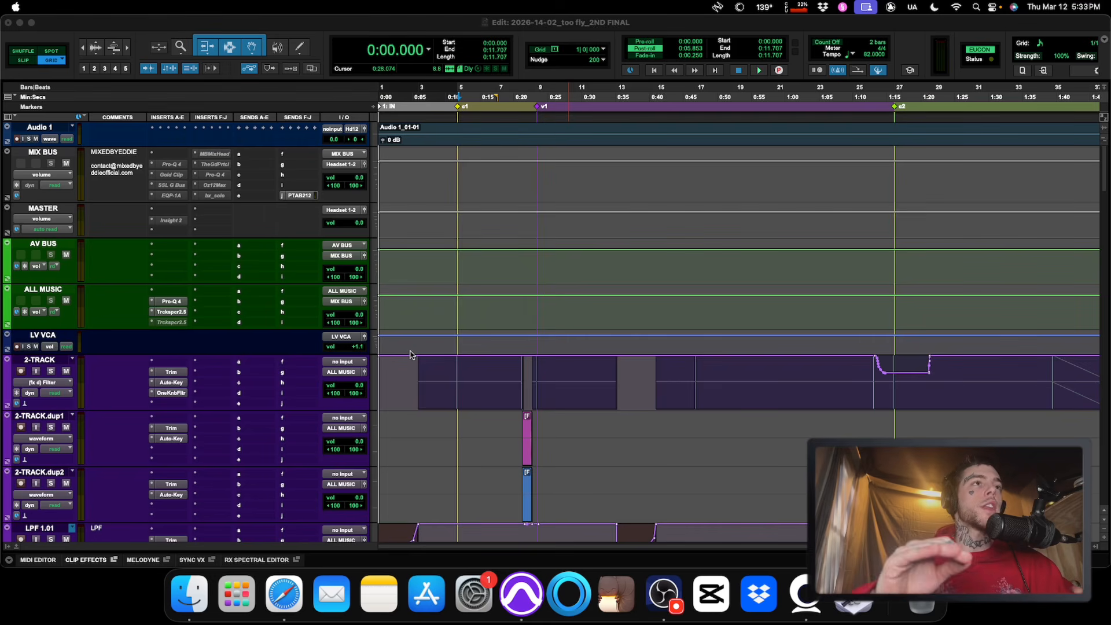